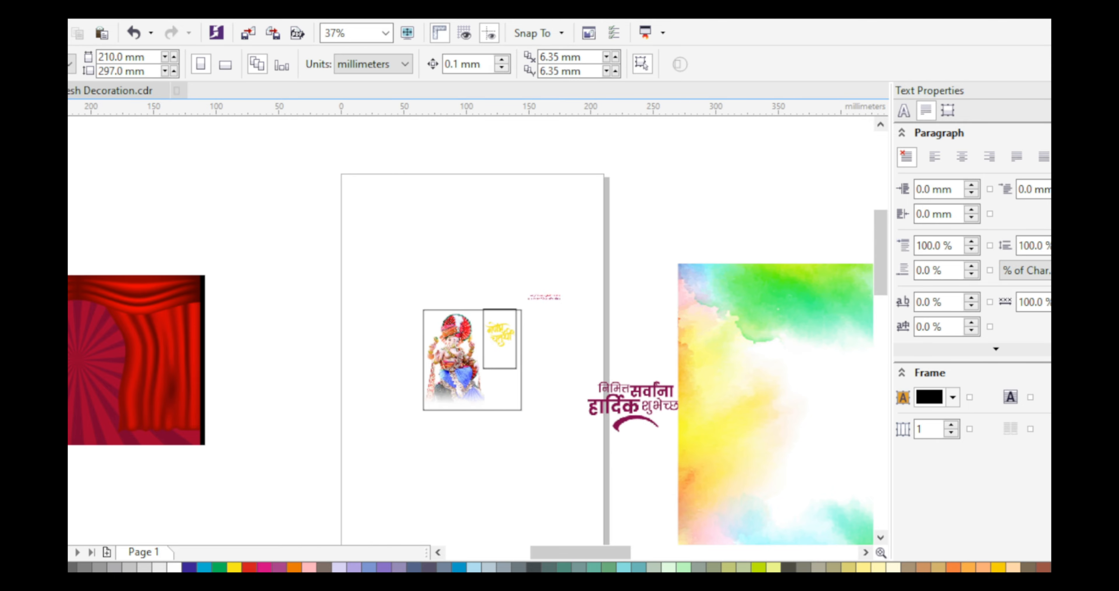
# - Place the red curtain image inside the rectangle behind the yellow title and narrow it so both curtain sides fit
pyautogui.click(508, 358)
pyautogui.scroll(1, 508, 358)
pyautogui.click(491, 402)
pyautogui.click(496, 348)
pyautogui.moveTo(751, 143); pyautogui.dragTo(589, 253)
pyautogui.scroll(1, 564, 334)
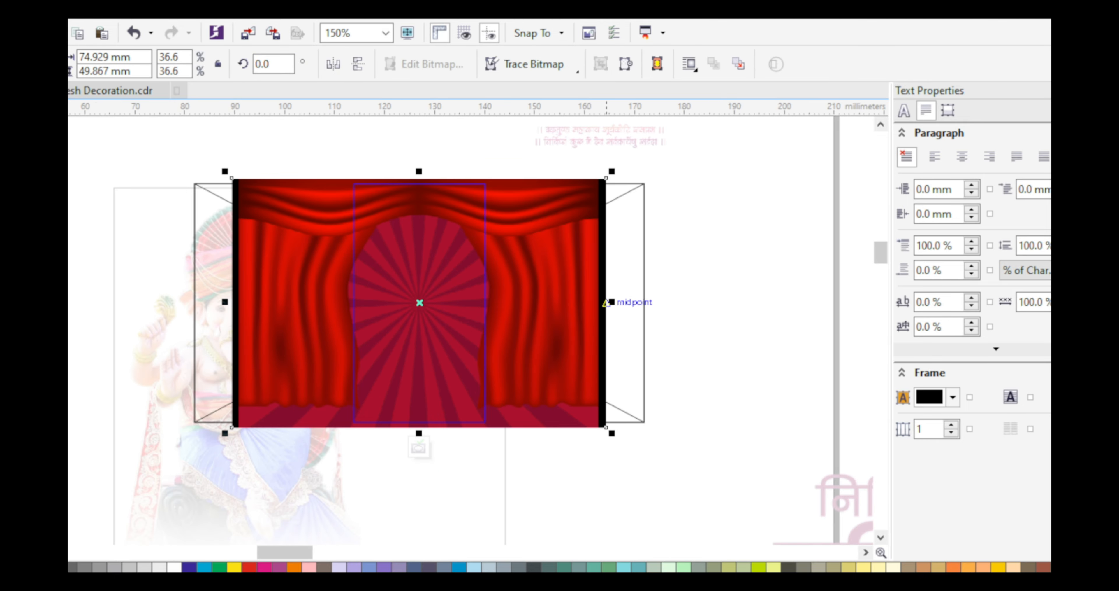
pyautogui.moveTo(613, 303); pyautogui.dragTo(524, 302)
pyautogui.click(420, 448)
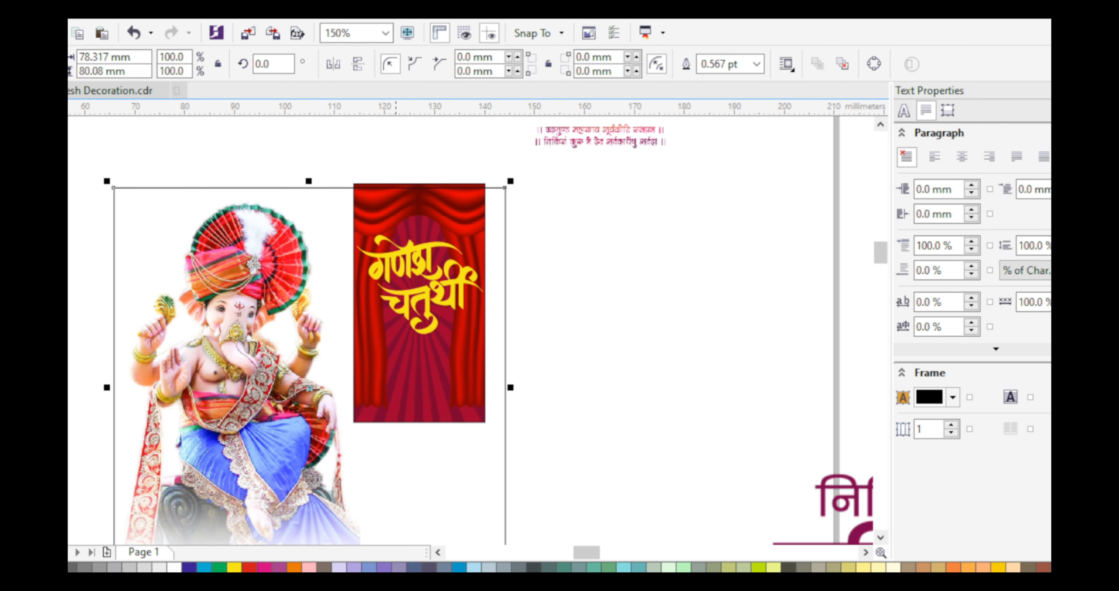
# - Convert the curtain rectangle to curves and pull a new node in the middle of its bottom edge down into a point
pyautogui.press('Escape')
pyautogui.click(396, 410)
pyautogui.hotkey('ctrl', 'q')
pyautogui.press('F10')
pyautogui.scroll(1, 397, 429)
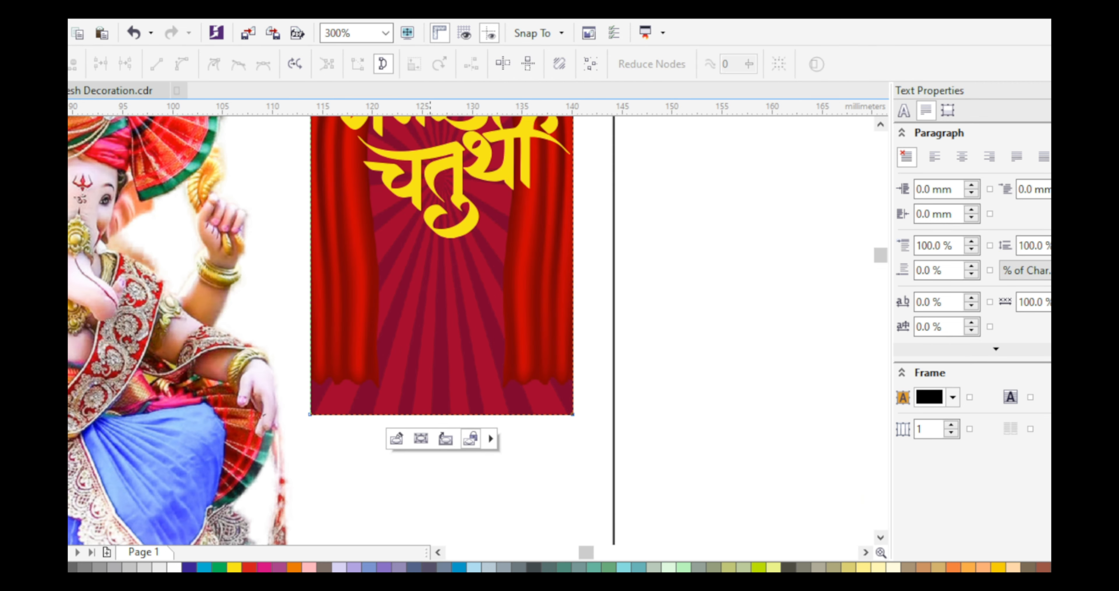
pyautogui.click(445, 419)
pyautogui.click(441, 411)
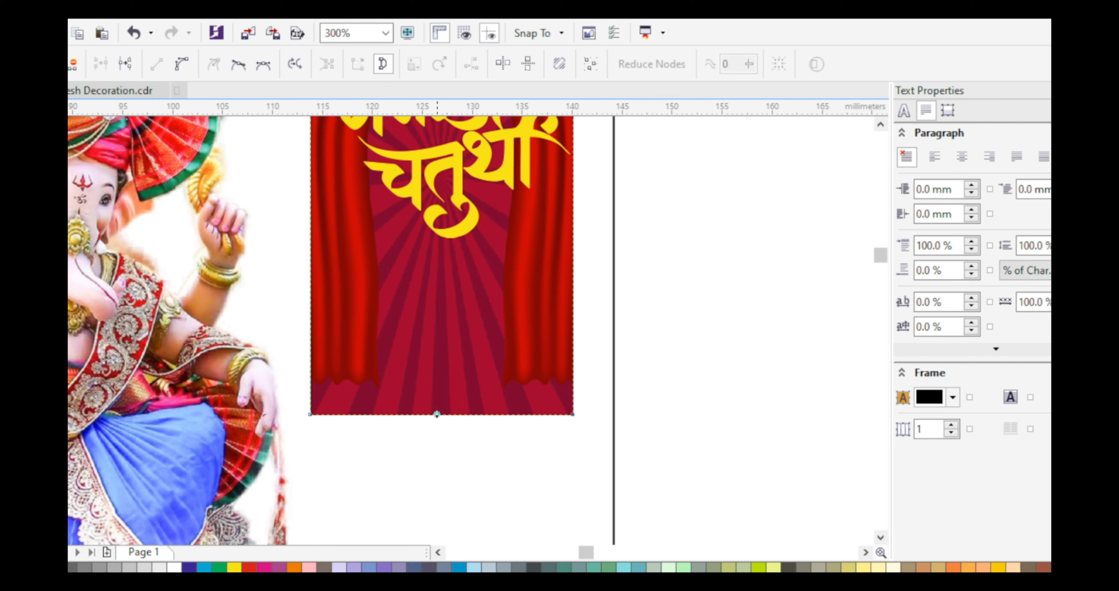
pyautogui.moveTo(437, 483); pyautogui.dragTo(438, 487)
pyautogui.scroll(-1, 615, 448)
pyautogui.scroll(1, 555, 465)
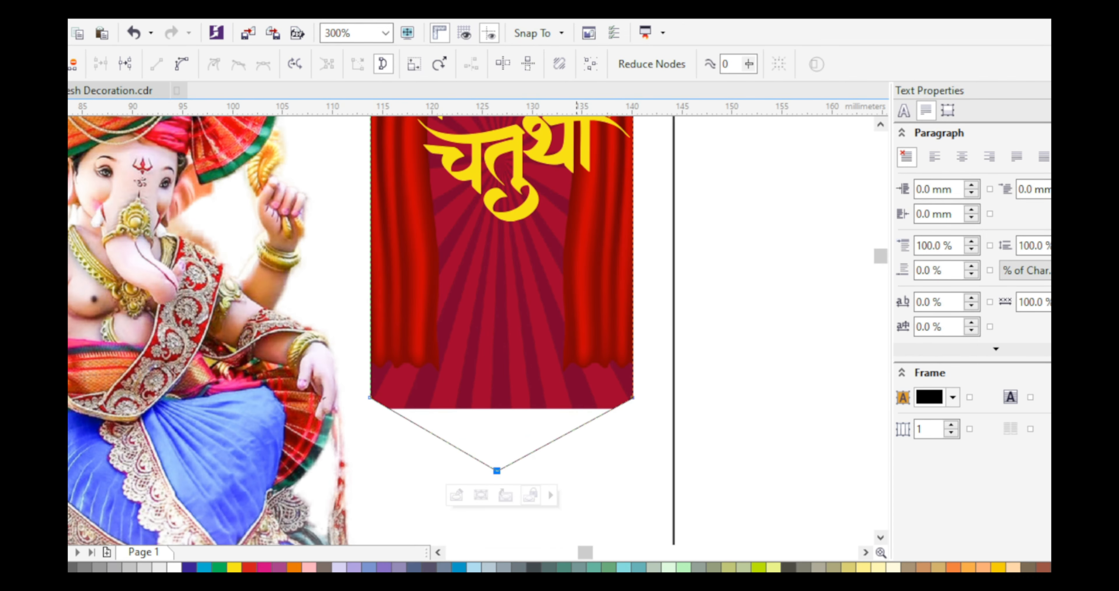
# - Bend both slanted bottom edges of the curtain banner into matching S-shaped curves
pyautogui.click(563, 435)
pyautogui.click(543, 427)
pyautogui.click(534, 402)
pyautogui.scroll(1, 527, 443)
pyautogui.moveTo(598, 426); pyautogui.dragTo(581, 416)
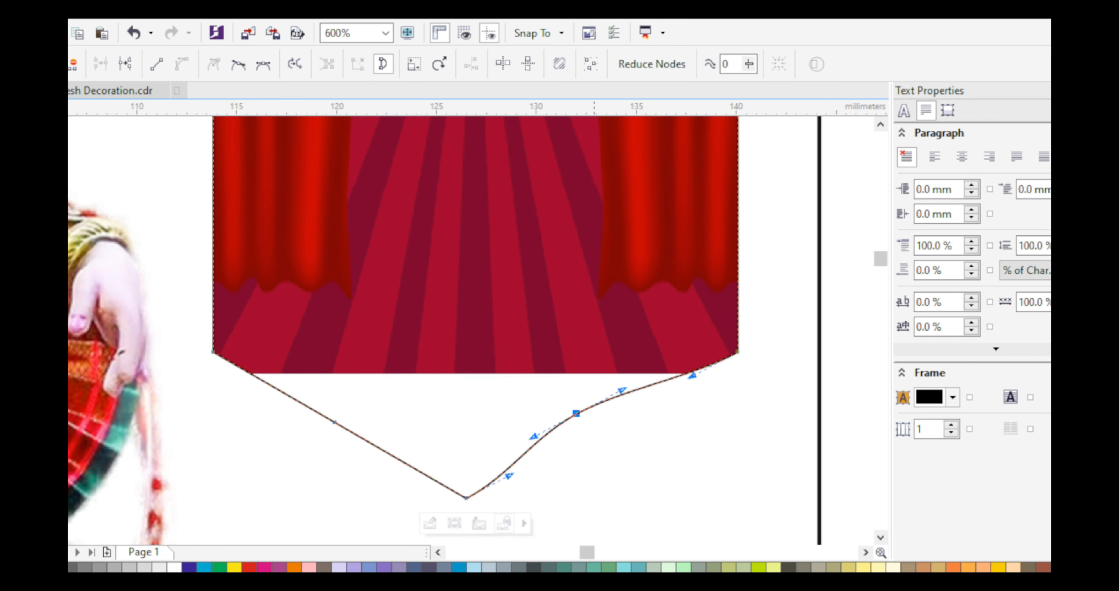
pyautogui.moveTo(330, 420); pyautogui.dragTo(402, 480)
pyautogui.hotkey('ctrl', 'z')
pyautogui.click(334, 421)
pyautogui.scroll(-2, 552, 429)
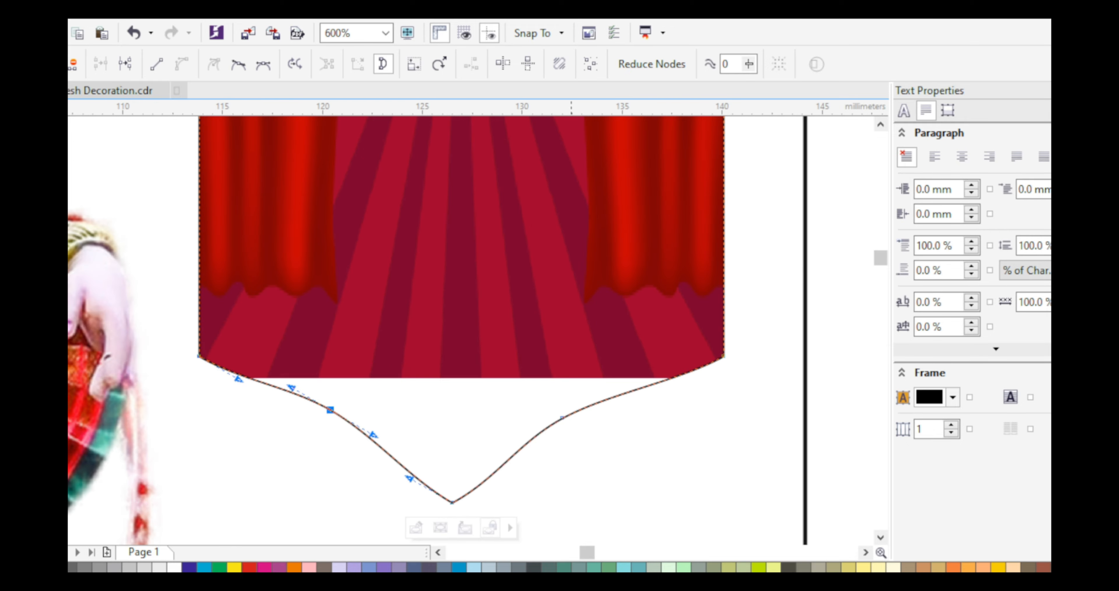
# - Stretch the clipped curtain image downward inside the banner so it fills the pointed bottom
pyautogui.press('space')
pyautogui.click(713, 347)
pyautogui.doubleClick(533, 369)
pyautogui.click(488, 470)
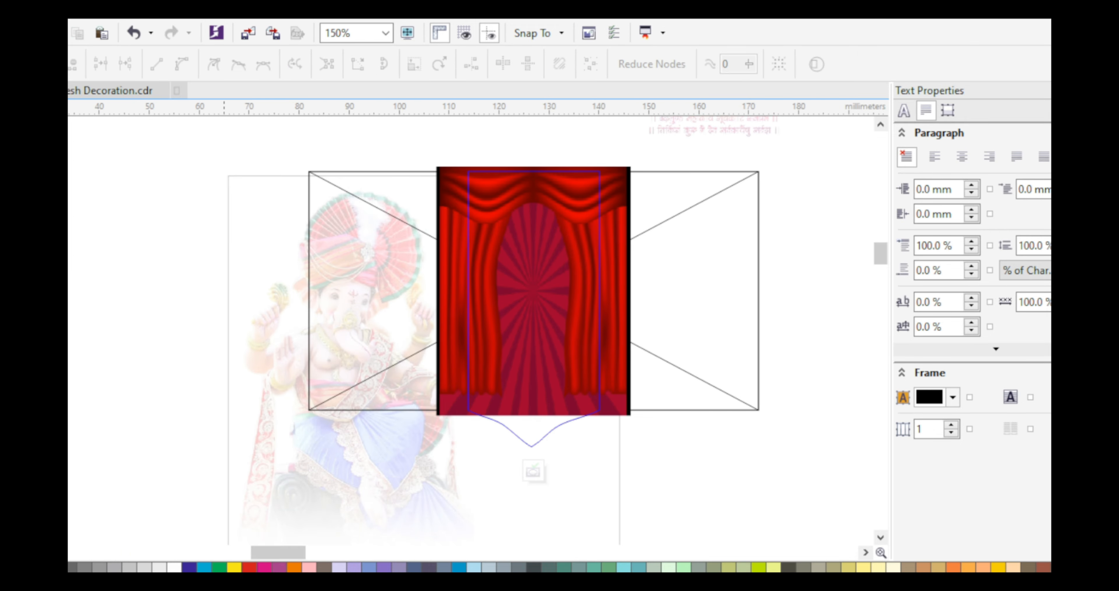
pyautogui.click(533, 347)
pyautogui.moveTo(533, 422); pyautogui.dragTo(533, 454)
pyautogui.click(533, 471)
pyautogui.click(713, 347)
pyautogui.click(536, 278)
pyautogui.click(713, 347)
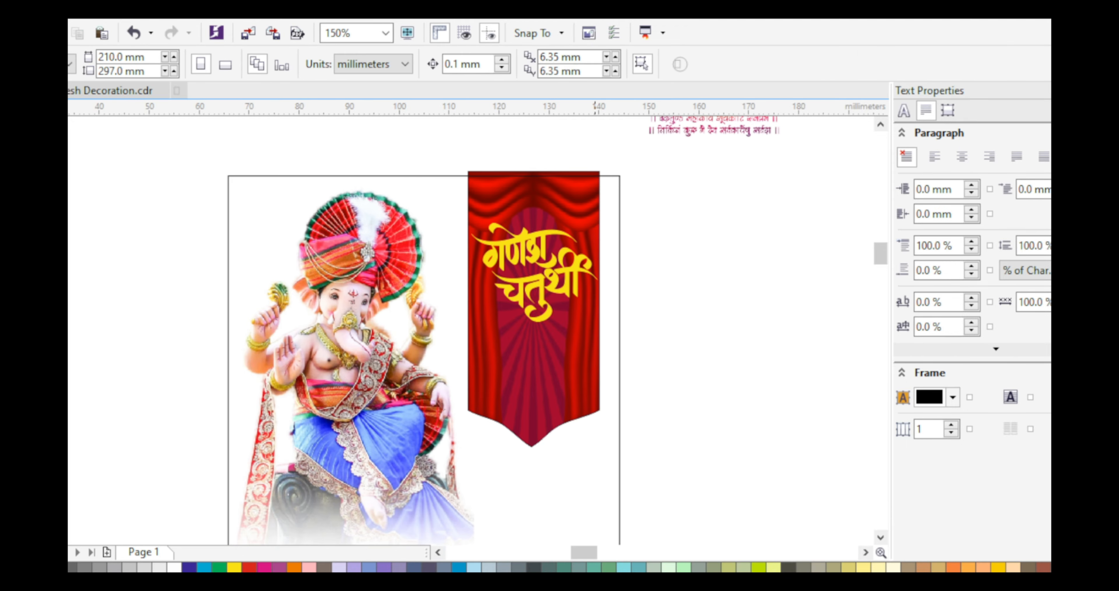
# - Shrink the purple greeting text image to about 32 × 19 mm and place it beside the poster frame
pyautogui.click(533, 369)
pyautogui.click(713, 348)
pyautogui.scroll(-1, 533, 358)
pyautogui.moveTo(800, 456); pyautogui.dragTo(701, 387)
pyautogui.moveTo(837, 455); pyautogui.dragTo(755, 406)
pyautogui.moveTo(708, 379); pyautogui.dragTo(660, 348)
pyautogui.scroll(2, 660, 349)
# - Try to trace the greeting text image as clipart outlines with its background removed
pyautogui.rightClick(669, 353)
pyautogui.click(896, 276)
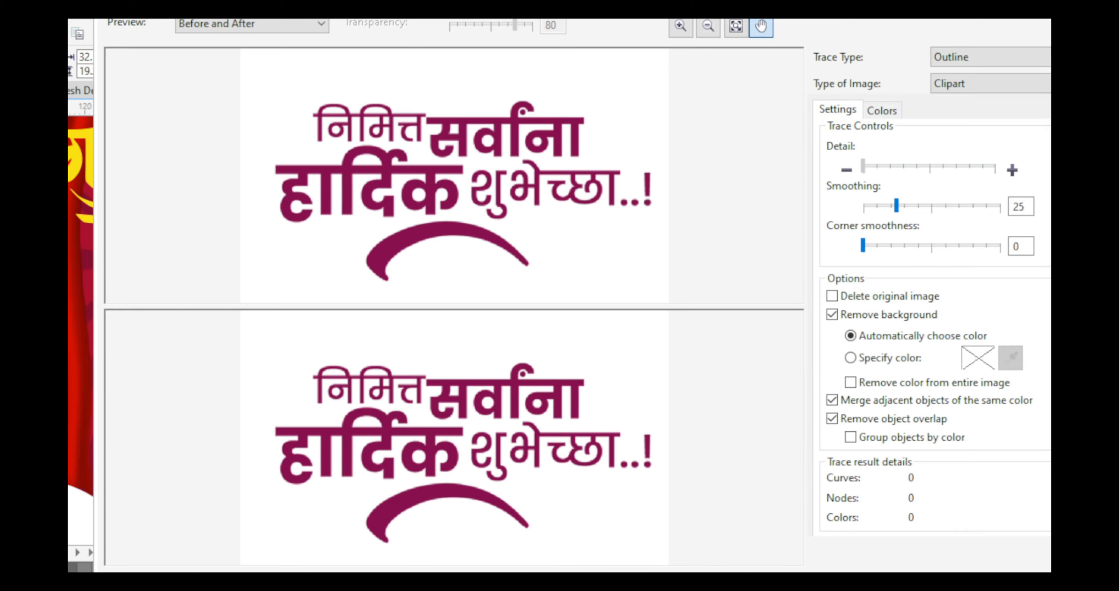
pyautogui.press('Escape')
pyautogui.scroll(-4, 660, 461)
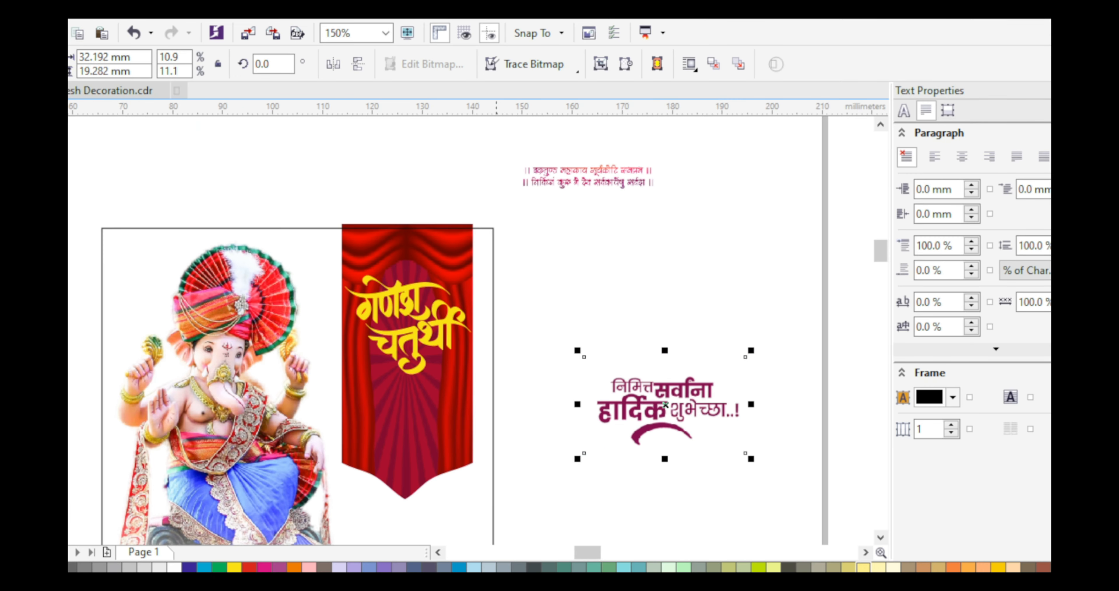
# - Shrink the watercolor background image to about 69 × 58 mm and move it onto the page below the poster
pyautogui.scroll(1, 491, 452)
pyautogui.scroll(-1, 518, 392)
pyautogui.click(585, 377)
pyautogui.moveTo(685, 422); pyautogui.dragTo(674, 413)
pyautogui.moveTo(660, 397); pyautogui.dragTo(443, 428)
pyautogui.scroll(2, 443, 428)
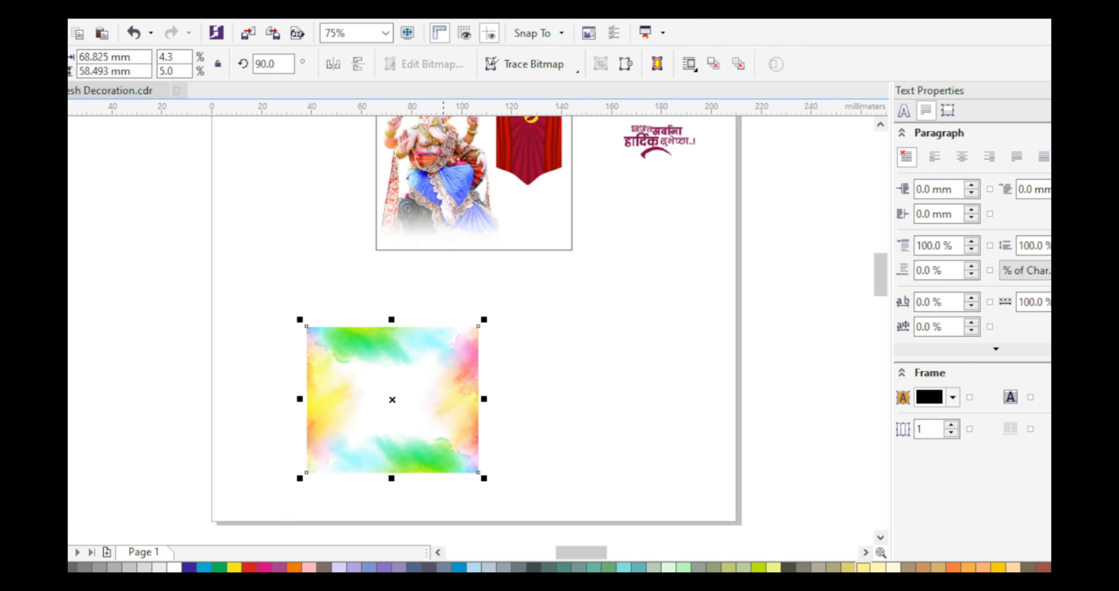
# - Place the watercolor image inside the poster frame and fit it there as the background
pyautogui.rightClick(430, 416)
pyautogui.click(502, 298)
pyautogui.click(522, 241)
pyautogui.scroll(-1, 523, 241)
pyautogui.doubleClick(522, 241)
pyautogui.click(497, 270)
pyautogui.scroll(1, 570, 158)
pyautogui.moveTo(434, 279); pyautogui.dragTo(346, 318)
pyautogui.click(605, 304)
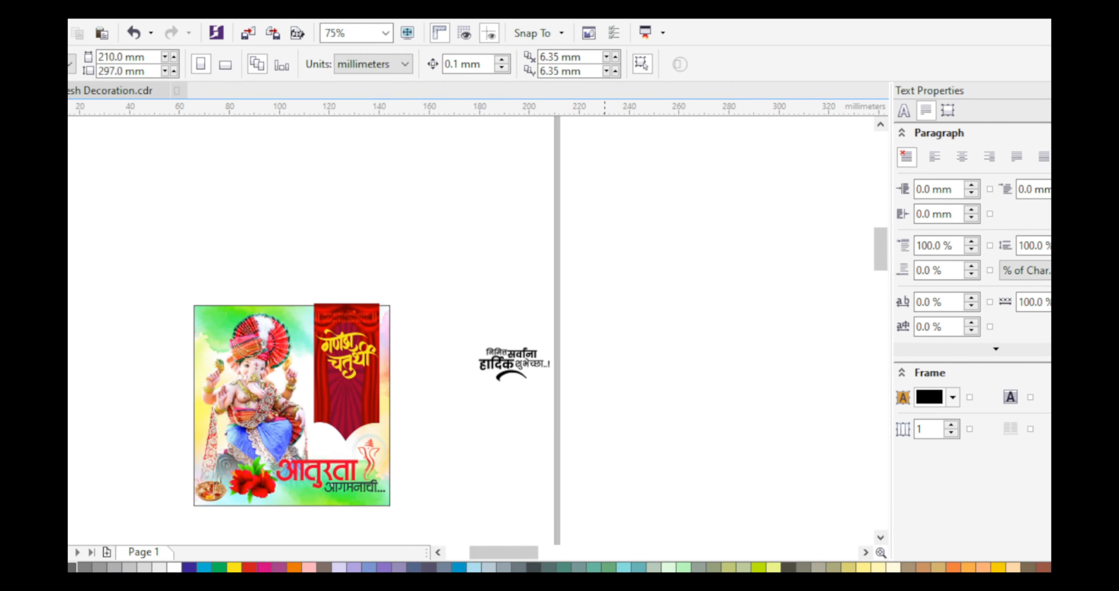
# - Move the black greeting lettering onto the banner below the yellow title and shrink it to about 24.5 × 11.7 mm
pyautogui.scroll(1, 477, 352)
pyautogui.click(559, 375)
pyautogui.moveTo(559, 376); pyautogui.dragTo(230, 454)
pyautogui.scroll(1, 230, 455)
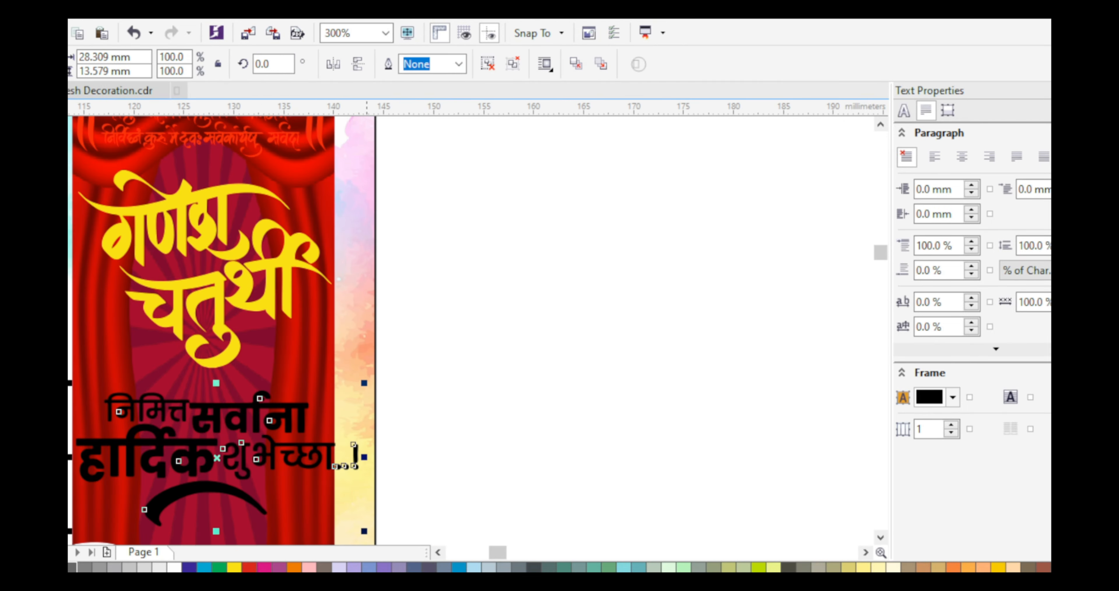
pyautogui.scroll(-1, 229, 454)
pyautogui.moveTo(367, 462); pyautogui.dragTo(333, 446)
pyautogui.moveTo(102, 445); pyautogui.dragTo(73, 461)
pyautogui.click(427, 391)
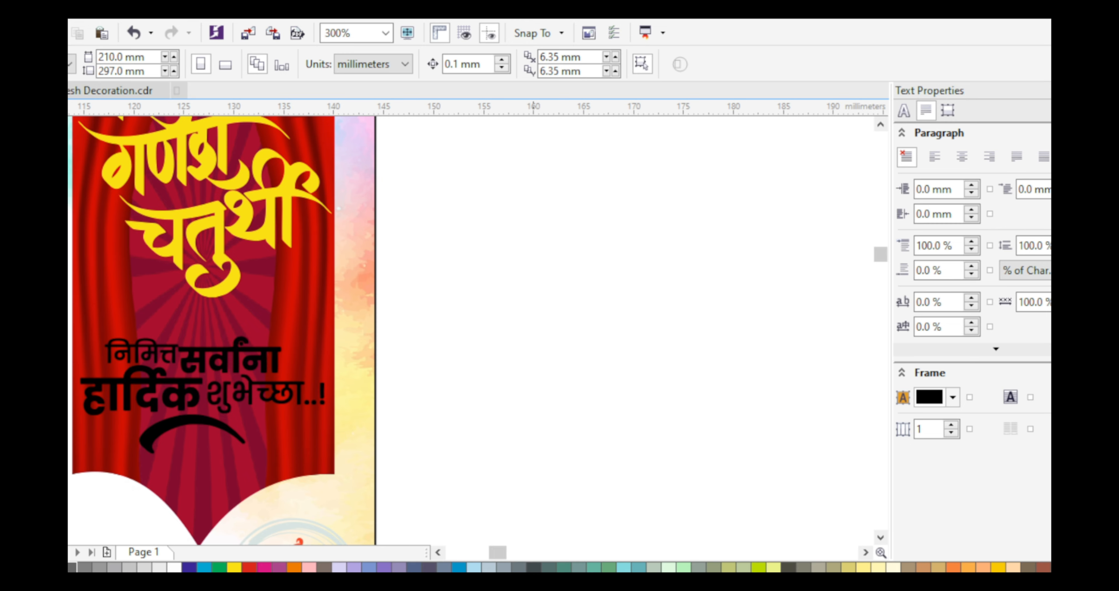
# - Nudge the word चतुर्थी down the banner and widen it to about 24.6 mm
pyautogui.click(459, 195)
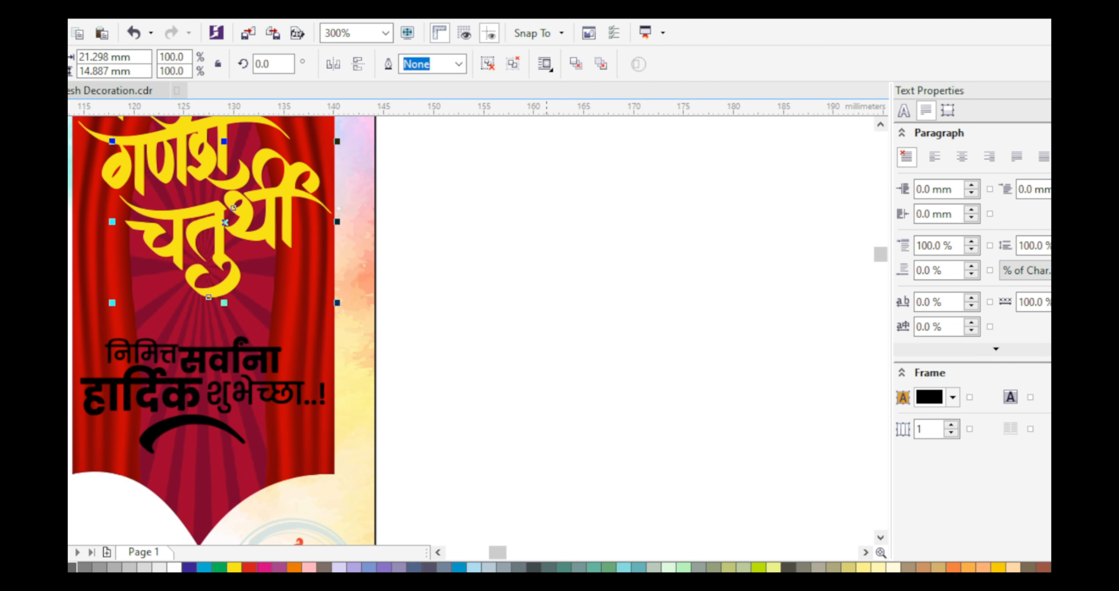
pyautogui.press('Down')
pyautogui.press('Down')
pyautogui.press('Down')
pyautogui.press('Down')
pyautogui.press('Down')
pyautogui.press('Down')
pyautogui.press('Down')
pyautogui.press('Down')
pyautogui.press('Down')
pyautogui.press('Down')
pyautogui.press('Down')
pyautogui.press('Down')
pyautogui.press('Down')
pyautogui.press('Down')
pyautogui.press('Down')
pyautogui.press('Down')
pyautogui.press('Down')
pyautogui.press('Down')
pyautogui.press('Down')
pyautogui.press('Down')
pyautogui.moveTo(90, 250); pyautogui.dragTo(90, 250)
pyautogui.click(417, 283)
pyautogui.scroll(1, 296, 195)
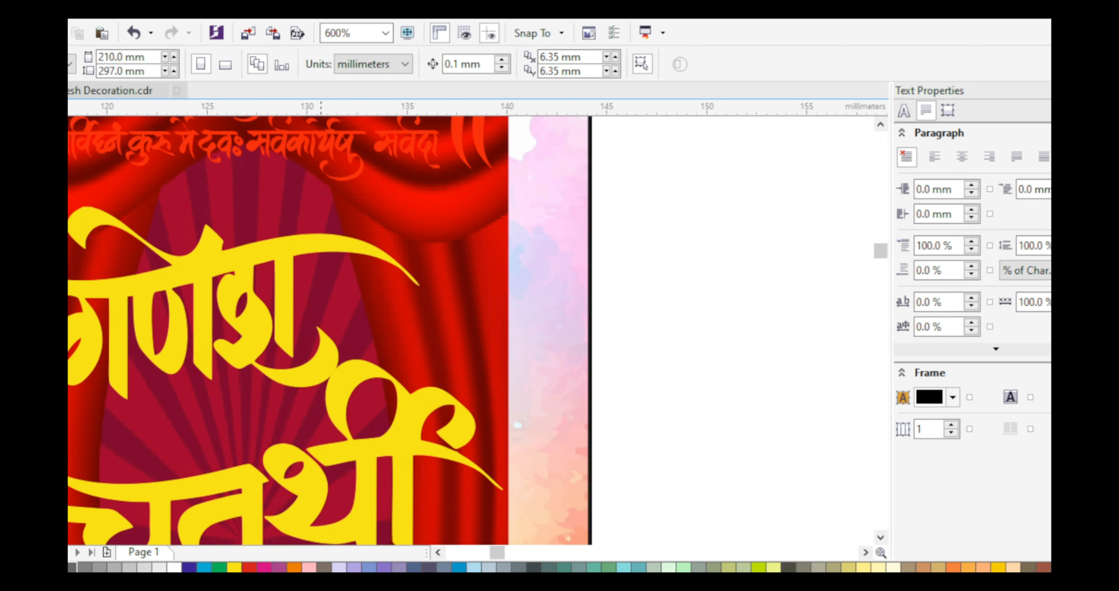
# - Nudge the word गणेश upward on the banner
pyautogui.click(282, 304)
pyautogui.press('Up')
pyautogui.press('Up')
pyautogui.press('Up')
pyautogui.press('Up')
pyautogui.press('Up')
pyautogui.press('Up')
pyautogui.press('Up')
pyautogui.press('Up')
# - Spread the two yellow title words apart and enlarge गणेश to nearly the full banner width
pyautogui.scroll(-3, 363, 333)
pyautogui.scroll(1, 364, 398)
pyautogui.click(341, 383)
pyautogui.scroll(1, 341, 385)
pyautogui.moveTo(341, 385); pyautogui.dragTo(341, 407)
pyautogui.moveTo(369, 222); pyautogui.dragTo(369, 250)
pyautogui.moveTo(200, 250); pyautogui.dragTo(191, 250)
pyautogui.scroll(-1, 529, 348)
pyautogui.scroll(1, 403, 237)
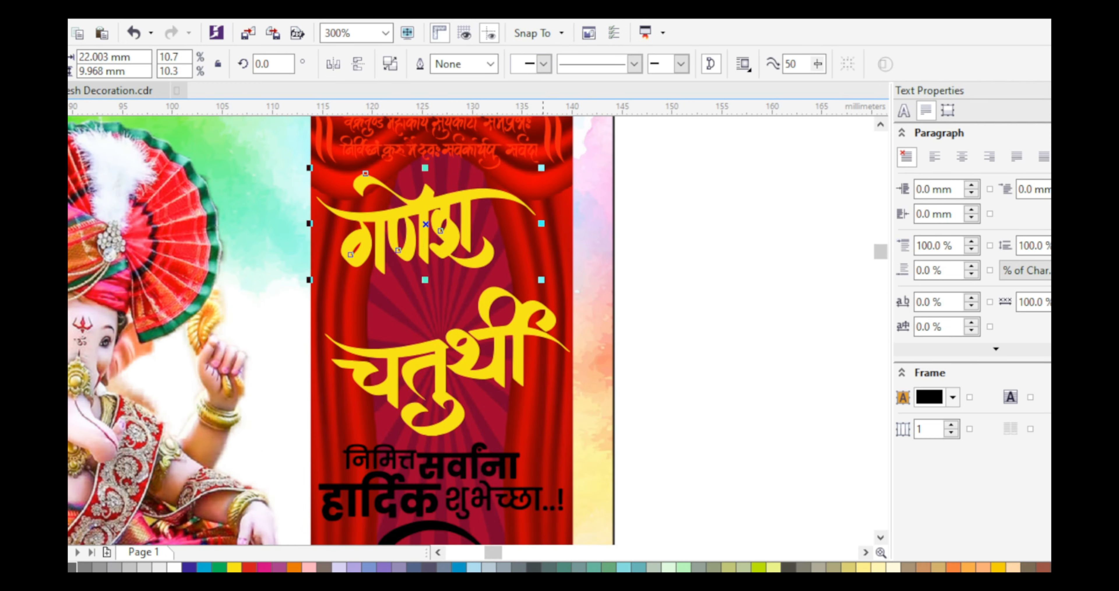
pyautogui.moveTo(565, 280); pyautogui.dragTo(566, 281)
pyautogui.moveTo(510, 266); pyautogui.dragTo(505, 277)
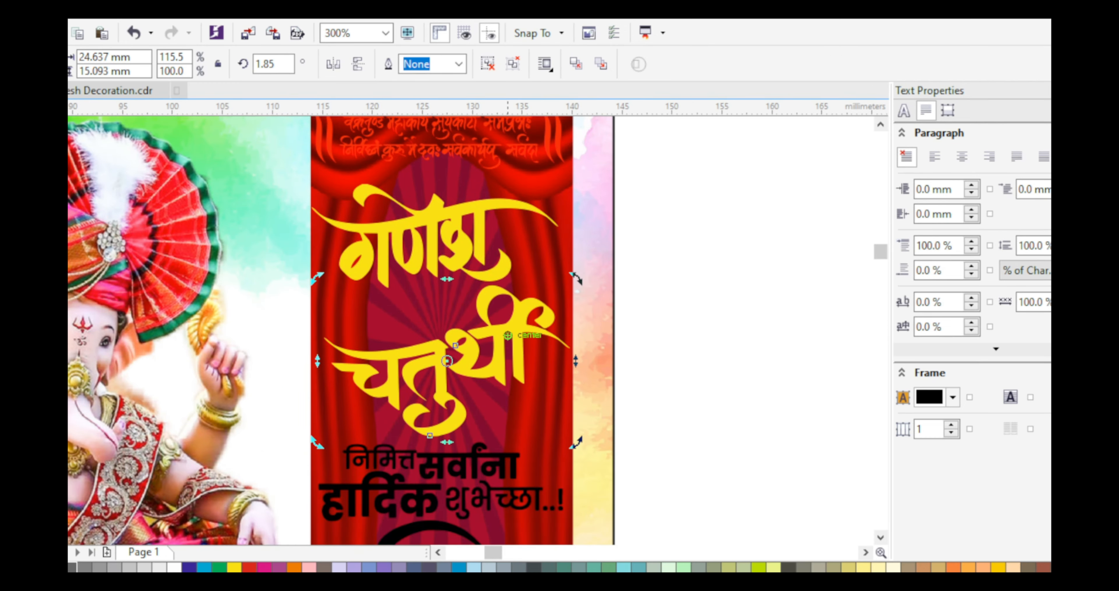
# - Rotate the word चतुर्थी slightly clockwise and tuck it closer beneath गणेश
pyautogui.moveTo(316, 277); pyautogui.dragTo(325, 265)
pyautogui.click(674, 324)
pyautogui.scroll(1, 501, 327)
pyautogui.scroll(-2, 501, 343)
pyautogui.click(500, 344)
pyautogui.scroll(1, 509, 309)
pyautogui.click(465, 294)
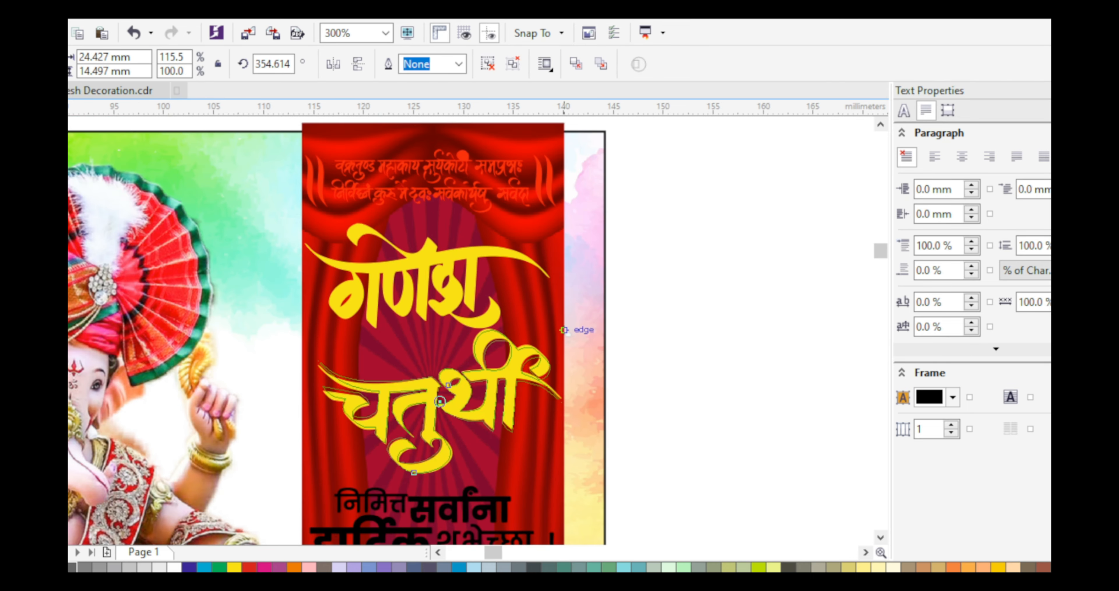
pyautogui.scroll(1, 480, 384)
pyautogui.moveTo(538, 367); pyautogui.dragTo(513, 363)
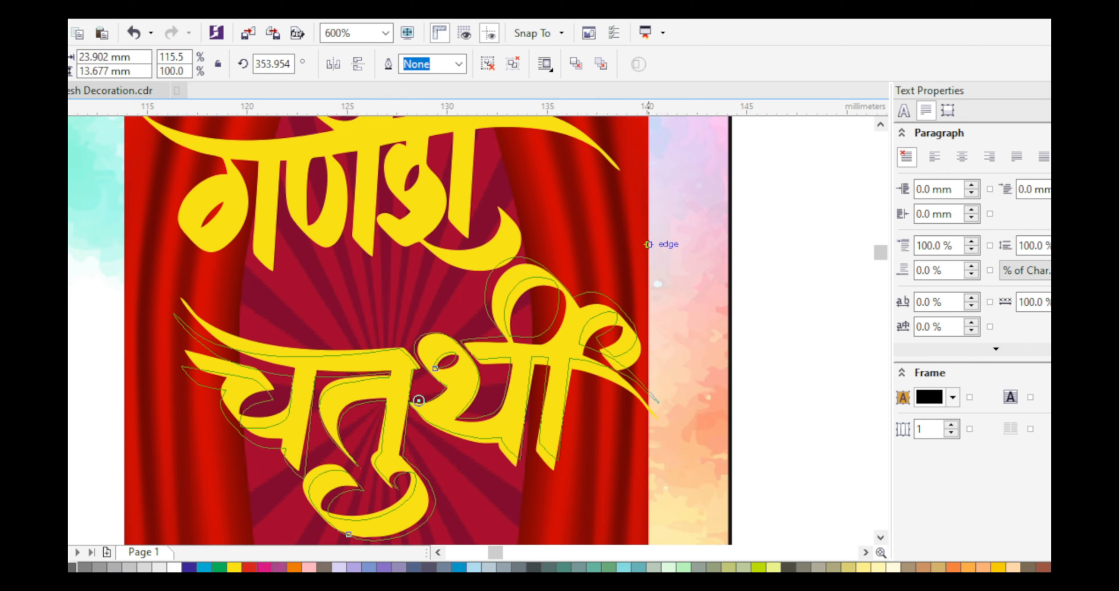
pyautogui.moveTo(649, 244); pyautogui.dragTo(652, 248)
pyautogui.moveTo(406, 380); pyautogui.dragTo(394, 385)
# - Ungroup the black greeting lettering completely
pyautogui.scroll(-2, 661, 368)
pyautogui.click(712, 378)
pyautogui.scroll(2, 658, 450)
pyautogui.scroll(-1, 504, 352)
pyautogui.click(502, 359)
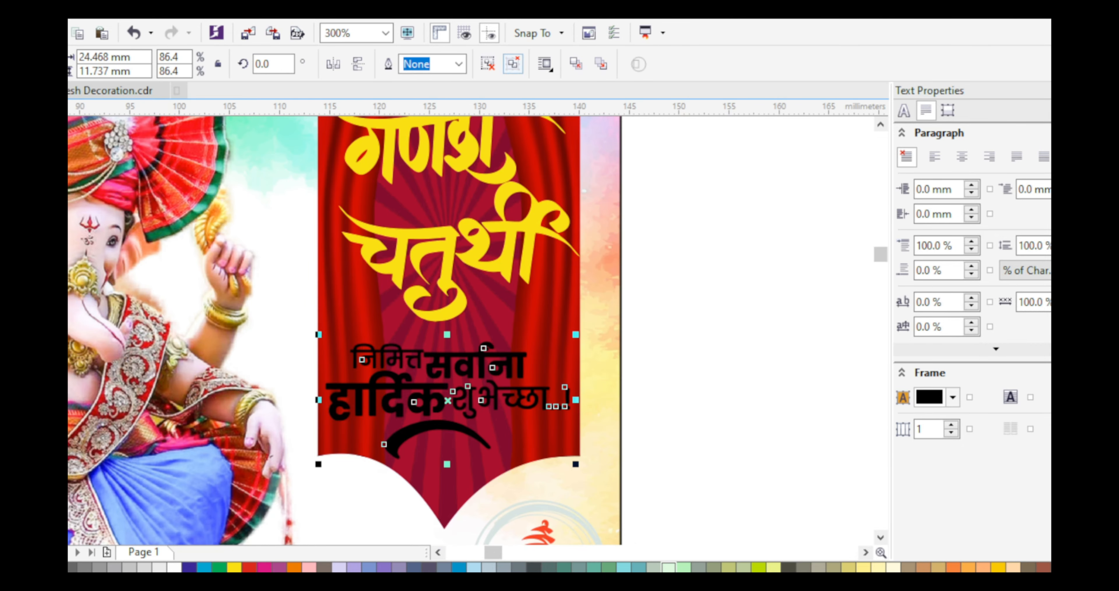
pyautogui.click(513, 64)
pyautogui.click(678, 339)
# - Colour the greeting lettering and the swoosh beneath it white
pyautogui.scroll(1, 520, 384)
pyautogui.click(484, 362)
pyautogui.click(746, 352)
pyautogui.moveTo(748, 482); pyautogui.dragTo(102, 282)
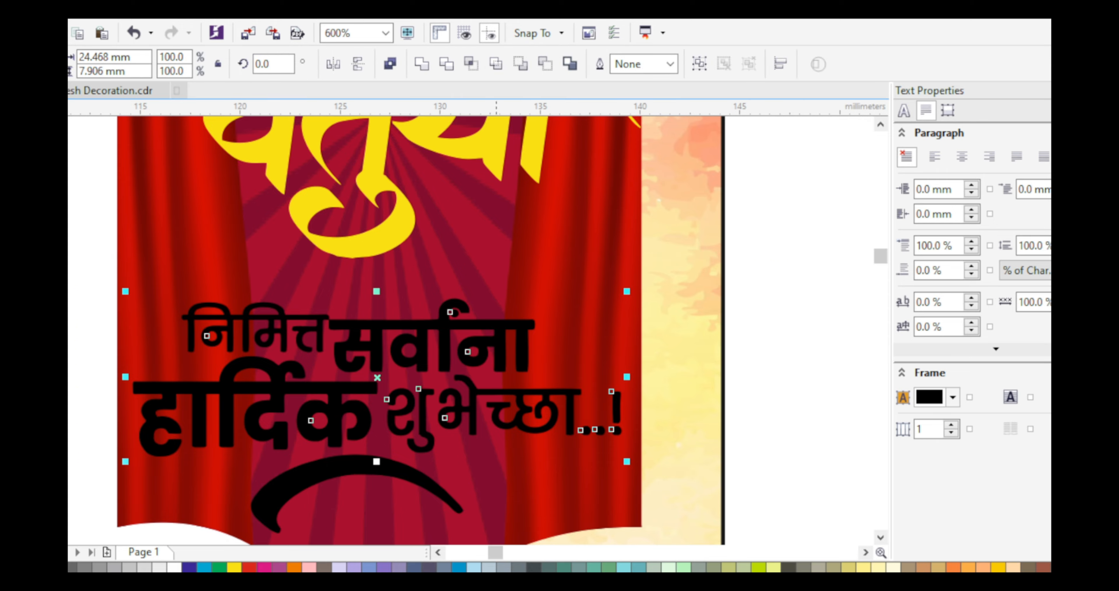
pyautogui.click(173, 567)
pyautogui.click(356, 465)
pyautogui.click(174, 567)
pyautogui.click(93, 513)
# - Colour the two-line Sanskrit verse at the top of the banner white
pyautogui.scroll(-2, 535, 450)
pyautogui.scroll(1, 565, 253)
pyautogui.moveTo(621, 313); pyautogui.dragTo(274, 187)
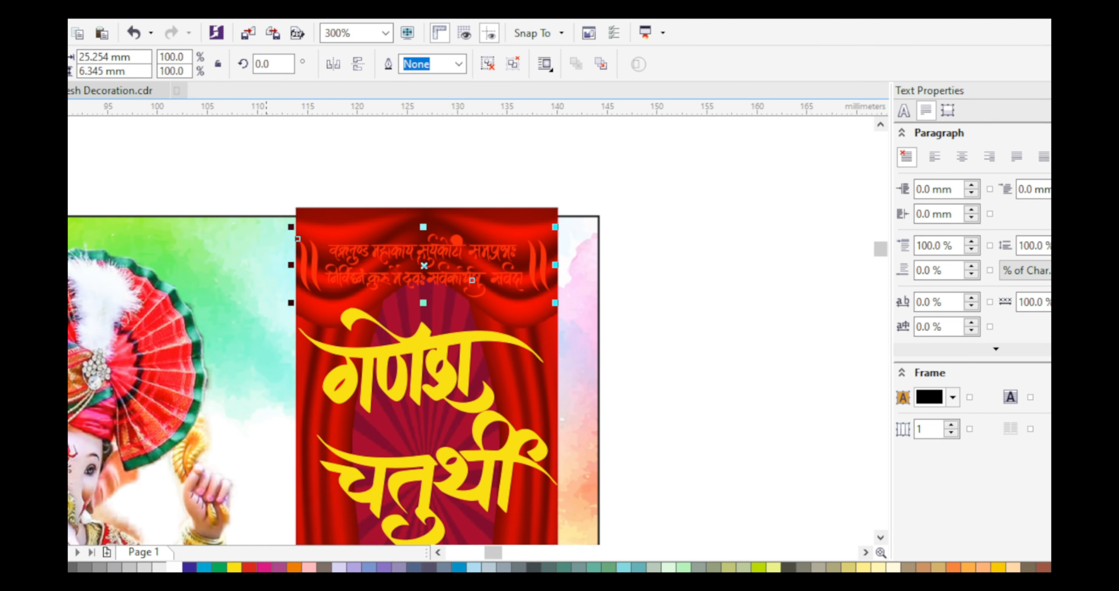
pyautogui.click(174, 567)
pyautogui.click(434, 174)
# - Draw a circle about 0.76 × 0.74 mm over the round mark in the verse's first line and fill it red
pyautogui.scroll(2, 467, 238)
pyautogui.press('F7')
pyautogui.scroll(3, 433, 242)
pyautogui.moveTo(200, 119)
pyautogui.mouseDown()
pyautogui.moveTo(388, 244)
pyautogui.moveTo(537, 398)
pyautogui.mouseUp()
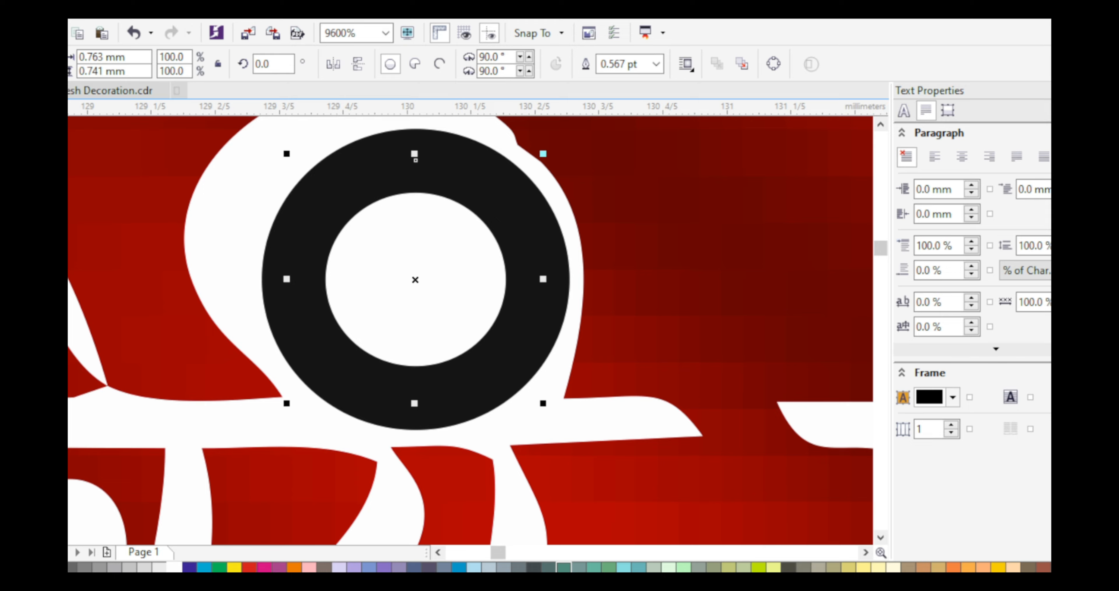
pyautogui.moveTo(414, 280); pyautogui.dragTo(392, 266)
pyautogui.scroll(-2, 428, 282)
pyautogui.scroll(1, 439, 282)
pyautogui.click(249, 567)
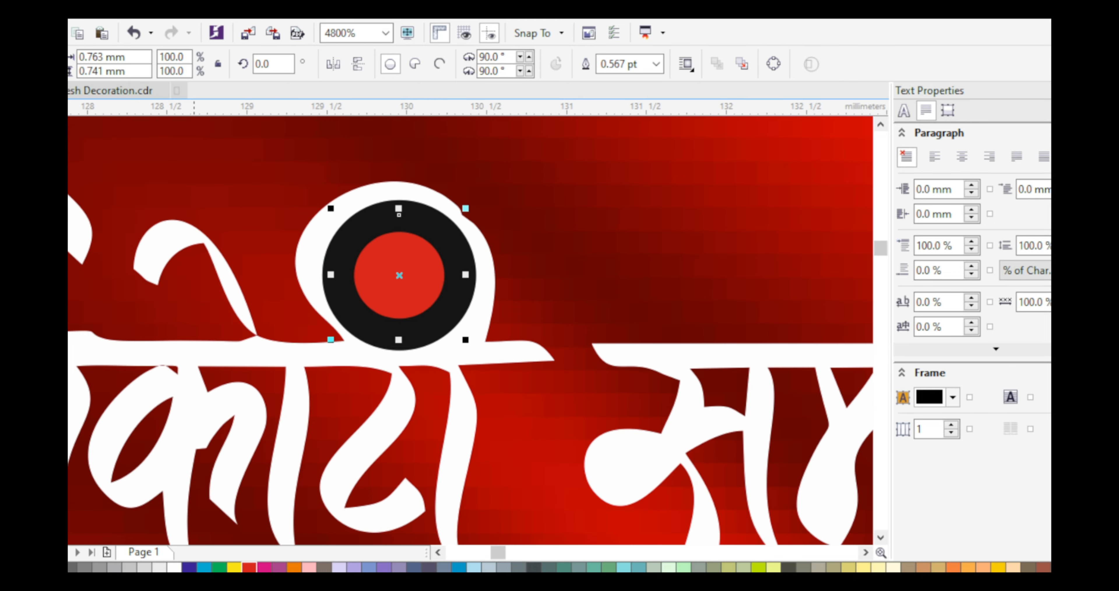
# - Give the circle in the verse's first line a red outline and shrink it to about 0.66 × 0.65 mm
pyautogui.rightClick(234, 566)
pyautogui.rightClick(249, 567)
pyautogui.scroll(-2, 317, 468)
pyautogui.scroll(2, 331, 445)
pyautogui.moveTo(421, 409); pyautogui.dragTo(412, 400)
pyautogui.scroll(-1, 406, 413)
pyautogui.press('Escape')
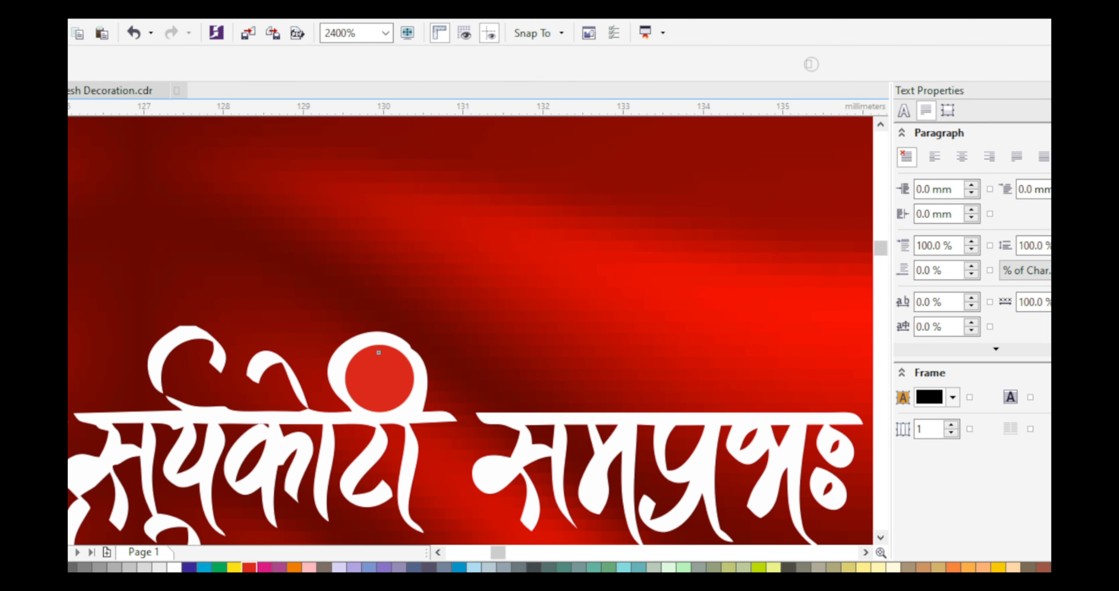
pyautogui.press('space')
pyautogui.click(384, 377)
pyautogui.press('space')
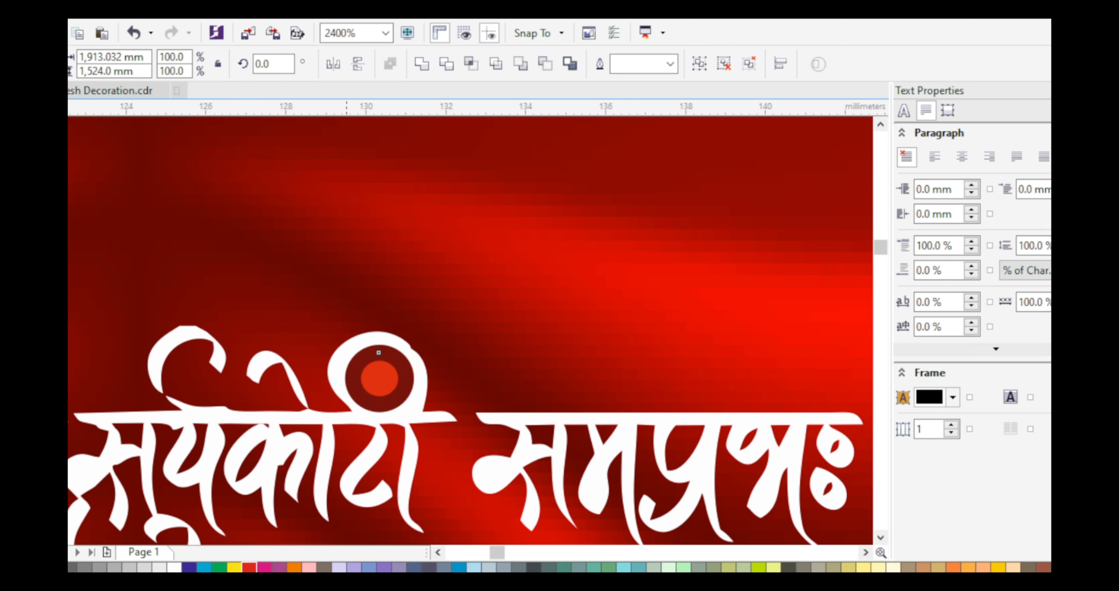
pyautogui.press('Escape')
# - Give the yellow गणेश चतुर्थी lettering a 3.0 pt dark red outline matching the curtain
pyautogui.scroll(-5, 355, 309)
pyautogui.scroll(2, 402, 408)
pyautogui.click(396, 316)
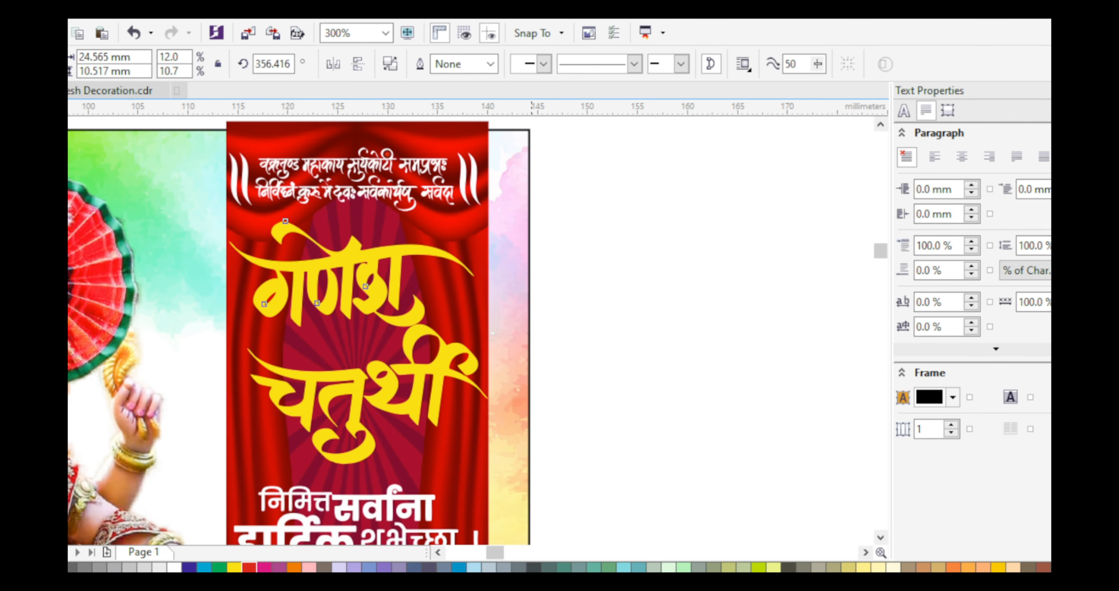
pyautogui.moveTo(580, 214); pyautogui.dragTo(210, 484)
pyautogui.press('F12')
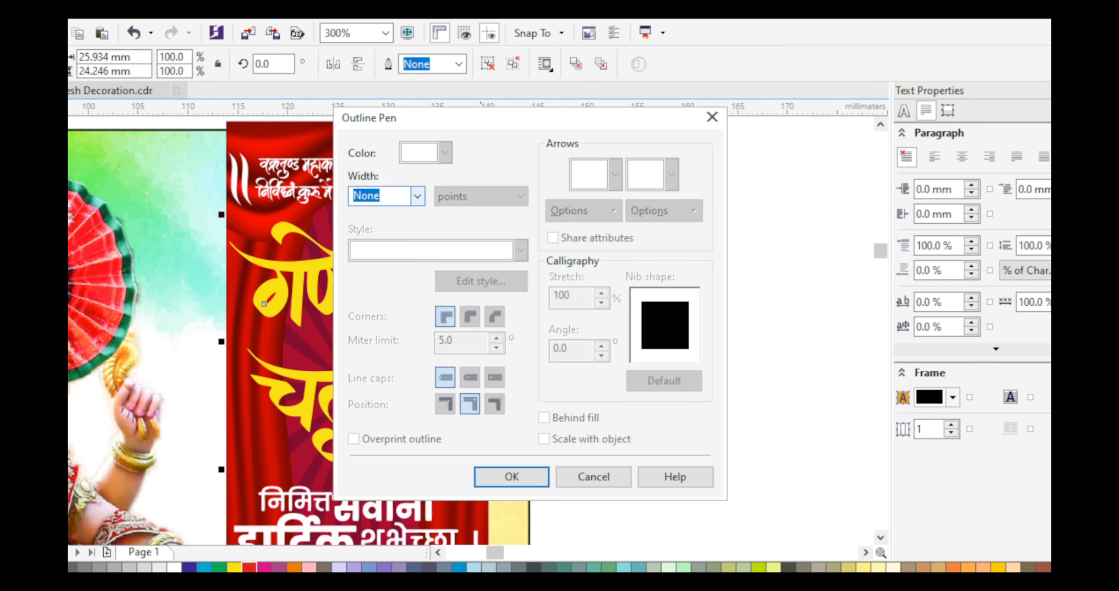
pyautogui.click(418, 195)
pyautogui.click(364, 307)
pyautogui.click(444, 152)
pyautogui.click(412, 288)
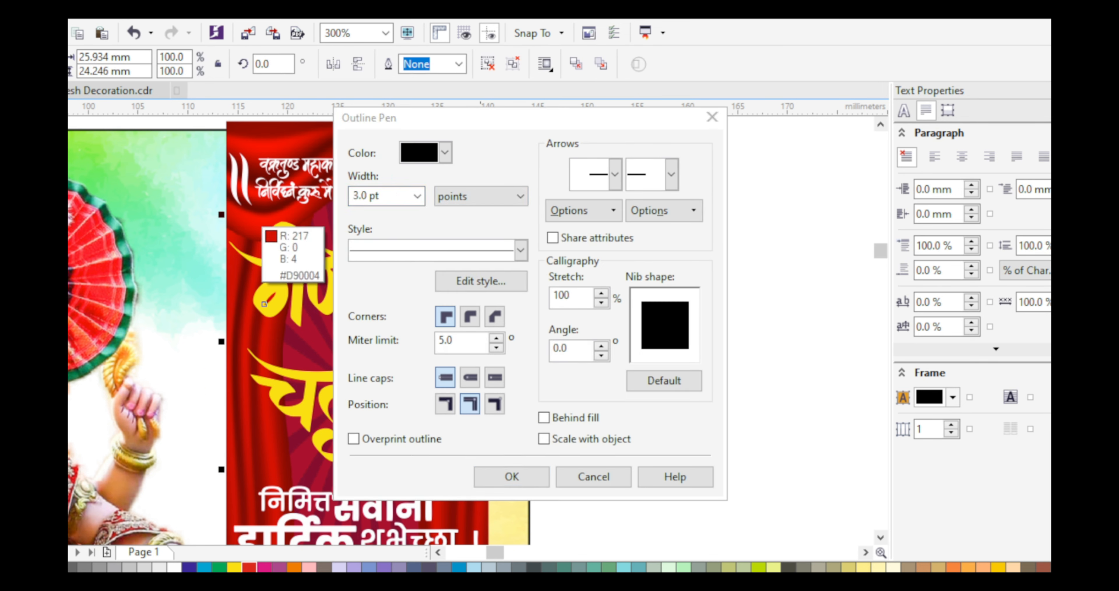
pyautogui.press('Return')
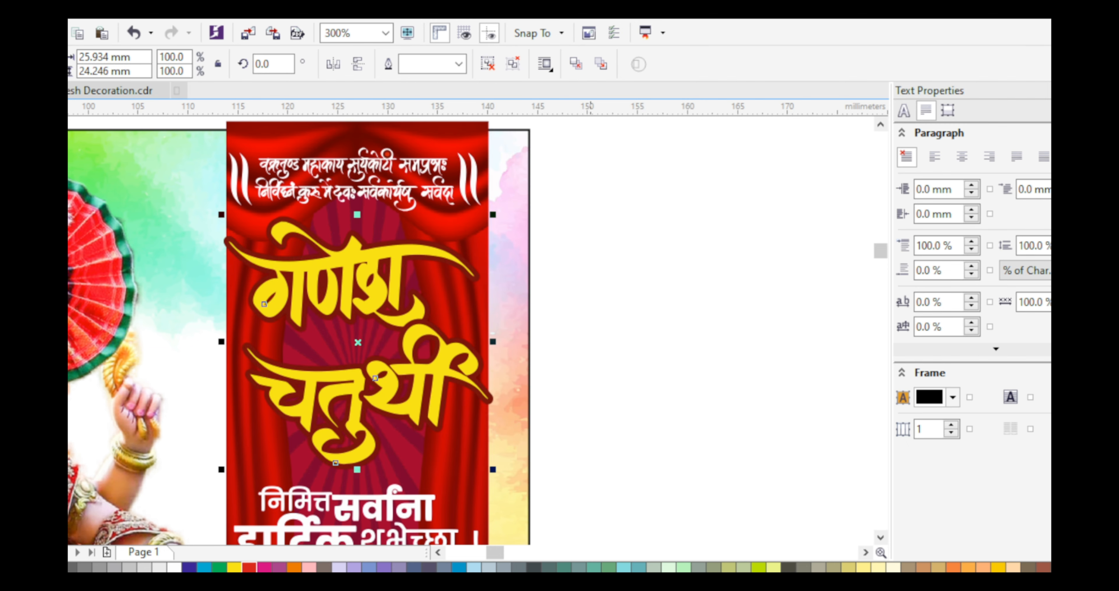
# - Convert the dark red गणेश चतुर्थी lettering to a 900 dpi CMYK bitmap with anti-aliasing and a transparent background
pyautogui.press('F3')
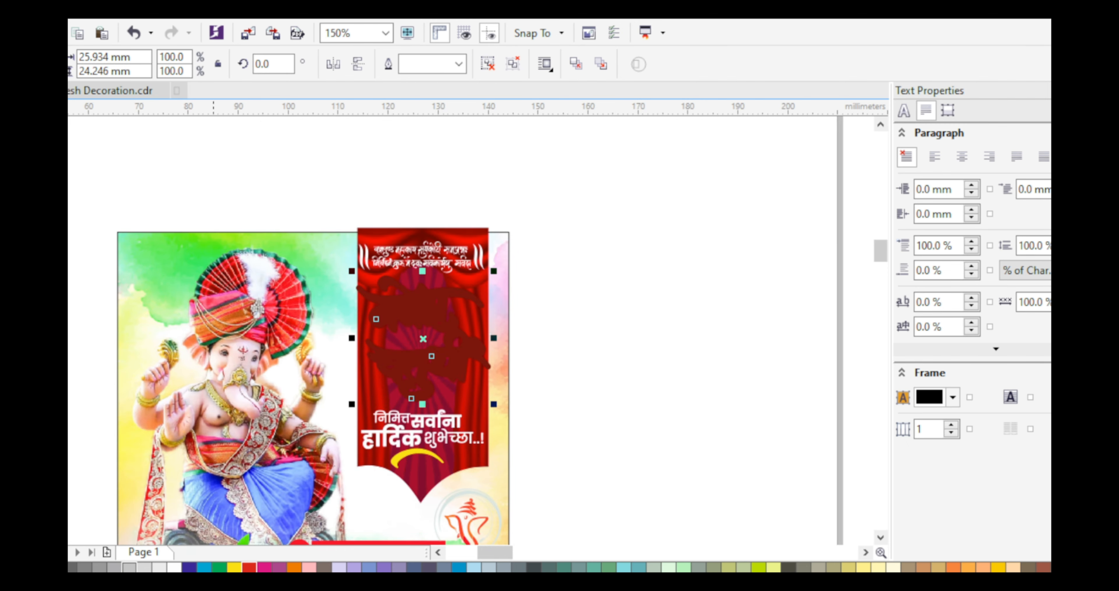
pyautogui.click(193, 10)
pyautogui.click(244, 30)
pyautogui.click(562, 263)
pyautogui.click(548, 346)
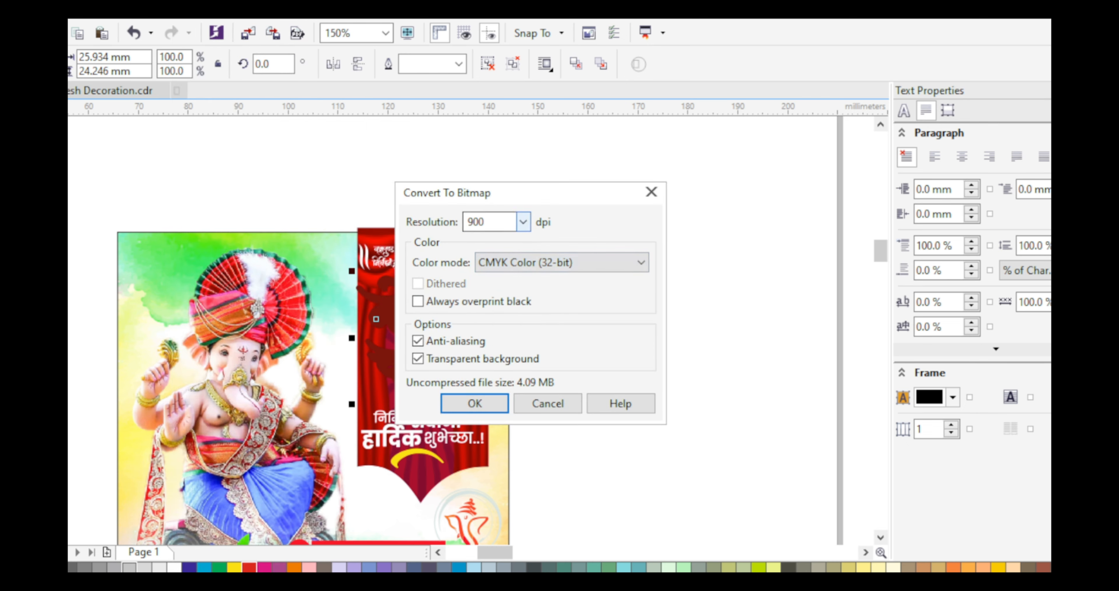
pyautogui.press('Return')
# - Apply a Gaussian Blur to the dark red lettering bitmap
pyautogui.click(193, 10)
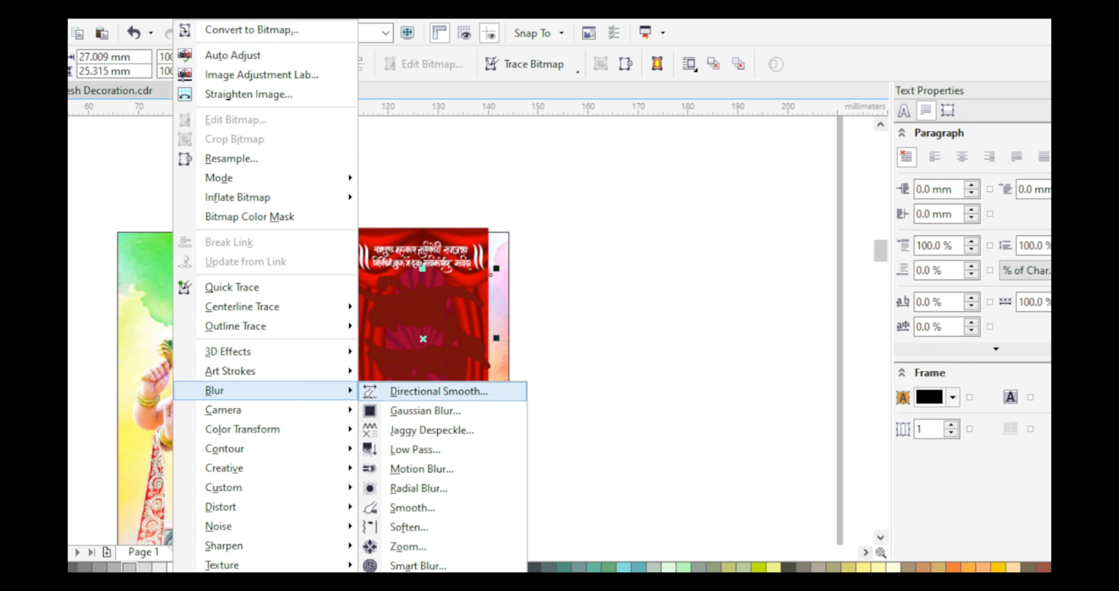
pyautogui.moveTo(225, 387)
pyautogui.click(424, 415)
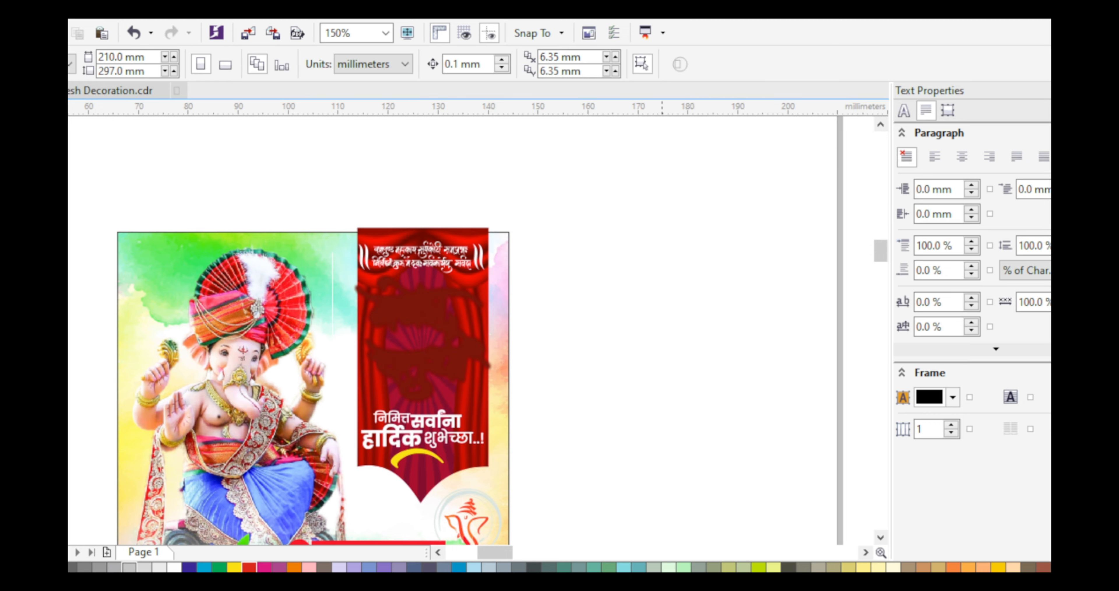
# - Restore the गणेश चतुर्थी lettering over its blurred dark red shadow and colour it white
pyautogui.click(455, 356)
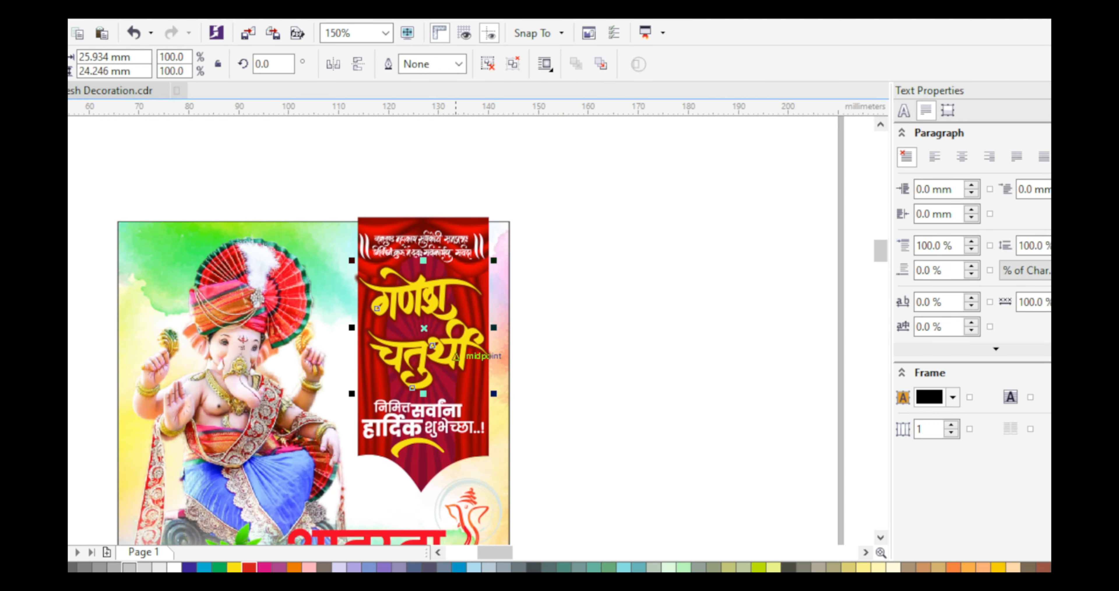
pyautogui.scroll(1, 455, 447)
pyautogui.click(419, 373)
pyautogui.click(330, 367)
pyautogui.press('Escape')
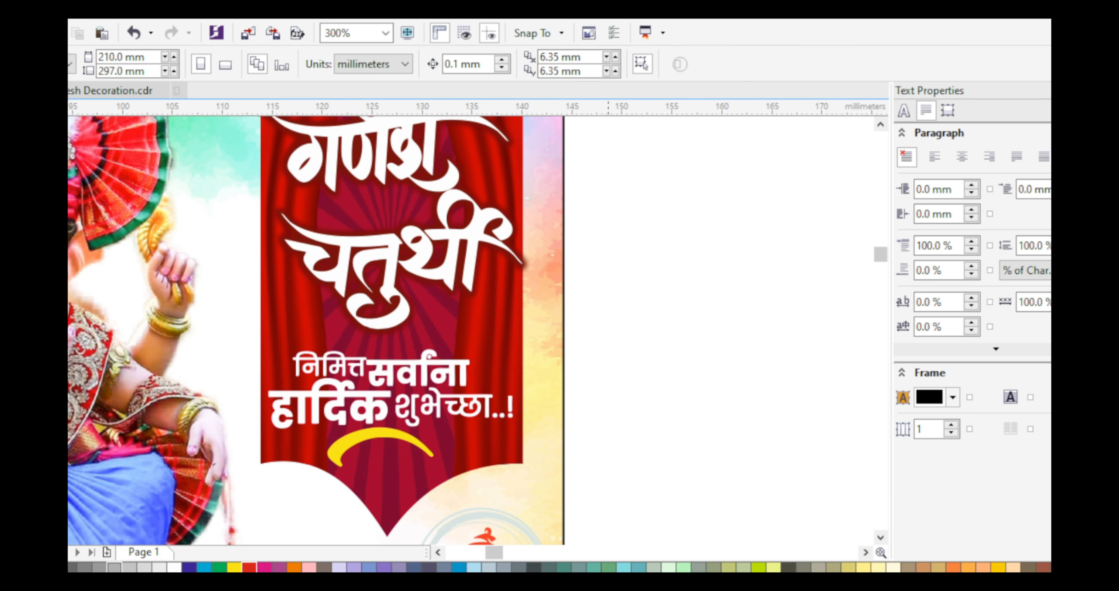
# - Colour the words शुभेच्छा..! and निमित्त in the greeting yellow
pyautogui.click(454, 406)
pyautogui.click(234, 566)
pyautogui.moveTo(165, 295); pyautogui.dragTo(285, 343)
pyautogui.hotkey('ctrl', 'z')
pyautogui.scroll(-1, 428, 345)
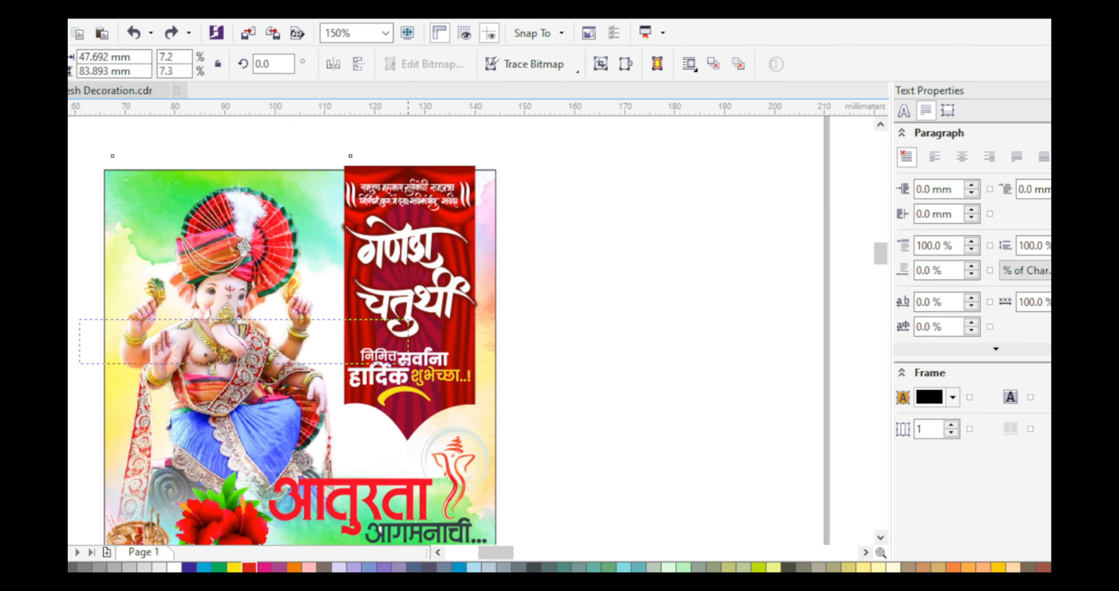
pyautogui.moveTo(79, 320); pyautogui.dragTo(408, 363)
pyautogui.scroll(1, 406, 362)
pyautogui.click(234, 566)
pyautogui.press('Escape')
# - Colour the Sanskrit verse at the top of the banner yellow and delete the small circle in its first line
pyautogui.scroll(-1, 451, 512)
pyautogui.scroll(1, 432, 263)
pyautogui.scroll(1, 482, 257)
pyautogui.click(444, 253)
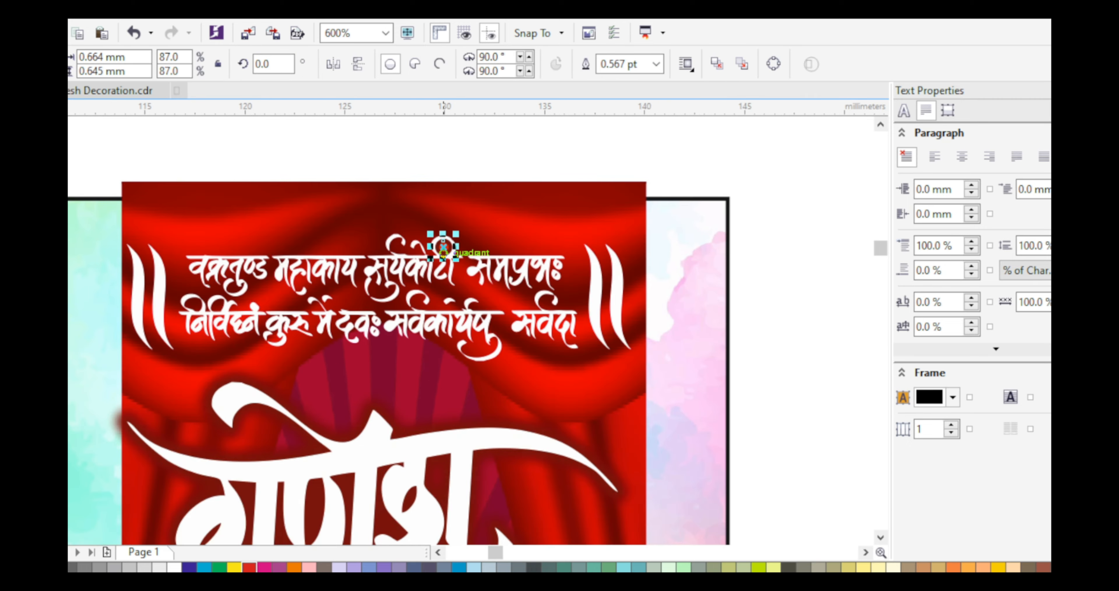
pyautogui.press('Escape')
pyautogui.click(435, 269)
pyautogui.click(234, 567)
pyautogui.click(729, 386)
pyautogui.click(444, 251)
pyautogui.press('Delete')
pyautogui.scroll(-2, 530, 259)
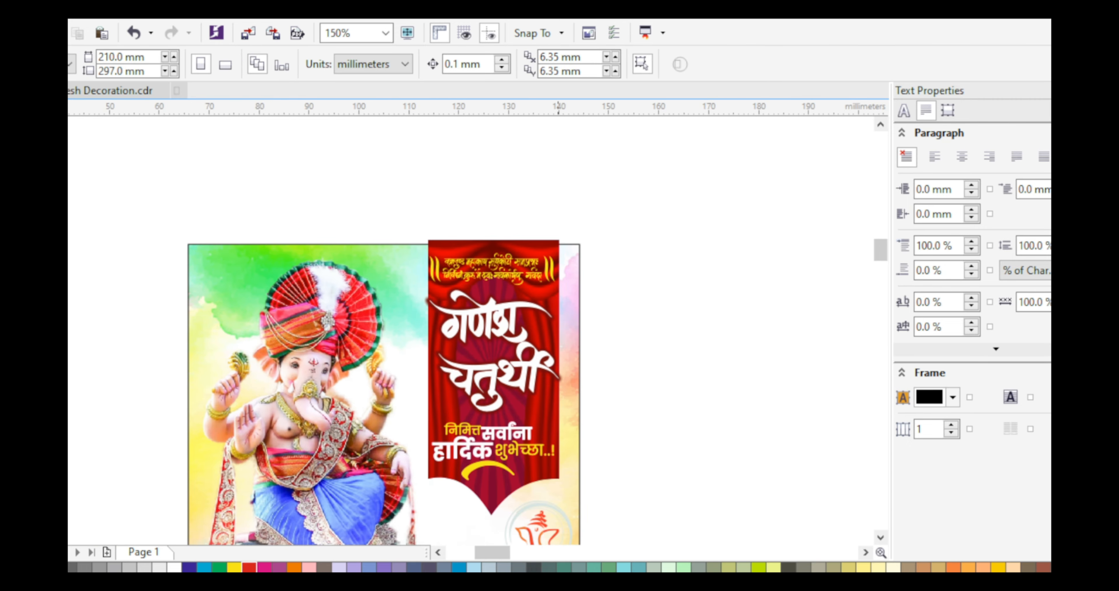
pyautogui.scroll(-1, 539, 259)
pyautogui.scroll(2, 509, 430)
pyautogui.click(517, 431)
pyautogui.press('Escape')
pyautogui.click(531, 424)
pyautogui.press('Escape')
pyautogui.scroll(-1, 531, 425)
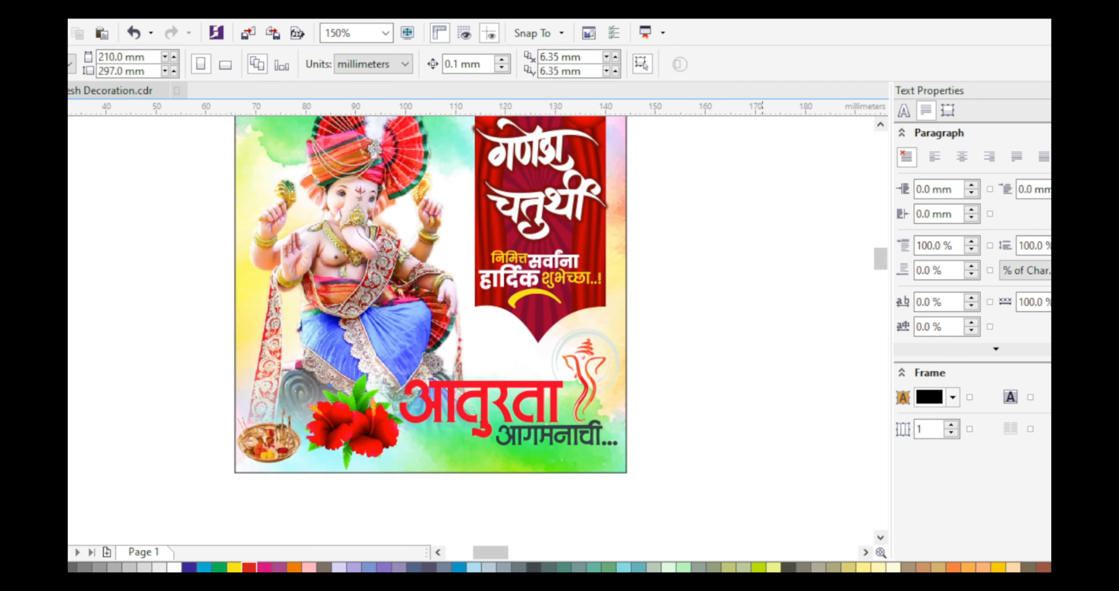
# - Colour the आतुरता आगमनाची lettering and its Ganesha emblem white and give them a 3.0 pt white outline
pyautogui.moveTo(763, 492); pyautogui.dragTo(378, 326)
pyautogui.click(173, 567)
pyautogui.rightClick(174, 567)
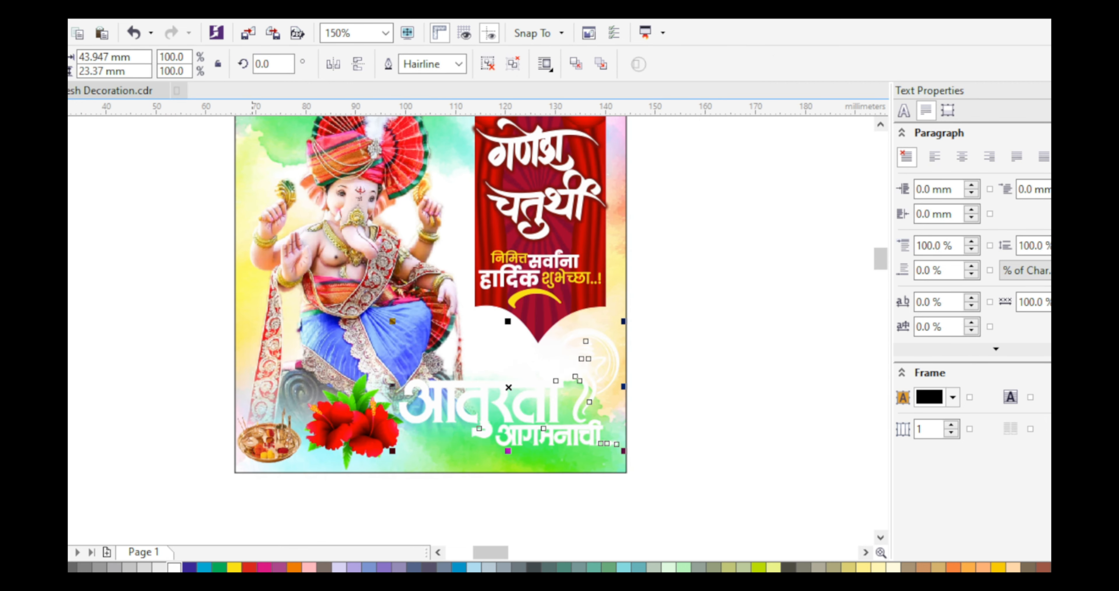
pyautogui.press('F12')
pyautogui.click(419, 195)
pyautogui.click(368, 305)
pyautogui.click(510, 477)
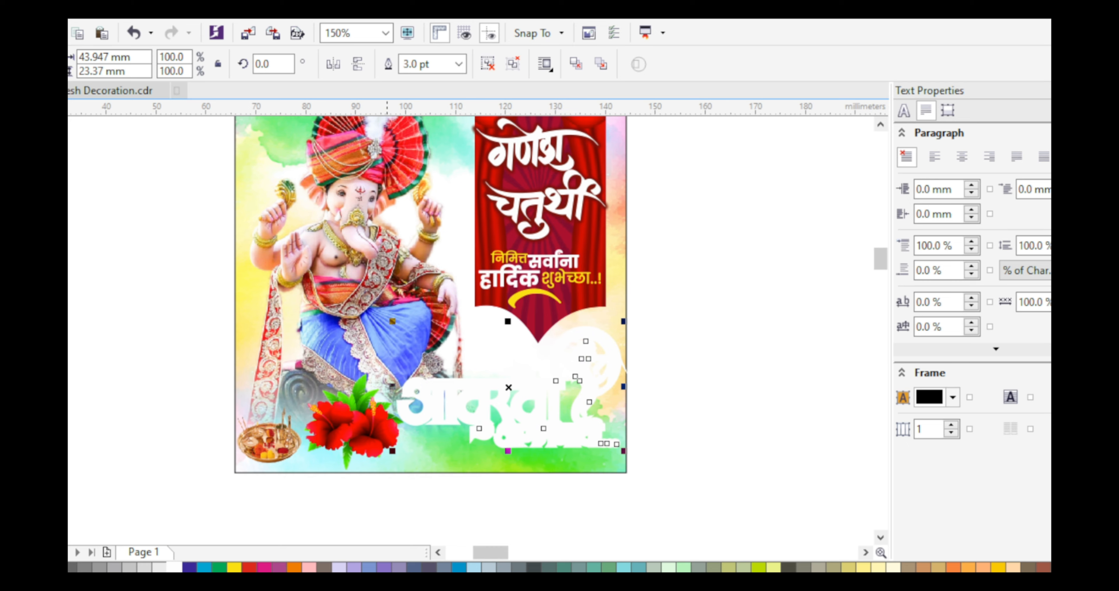
# - Reduce the outline width of the white lettering and emblem and convert them to a bitmap
pyautogui.press('F12')
pyautogui.click(419, 195)
pyautogui.click(368, 293)
pyautogui.click(510, 477)
pyautogui.click(188, 15)
pyautogui.click(226, 30)
pyautogui.click(475, 403)
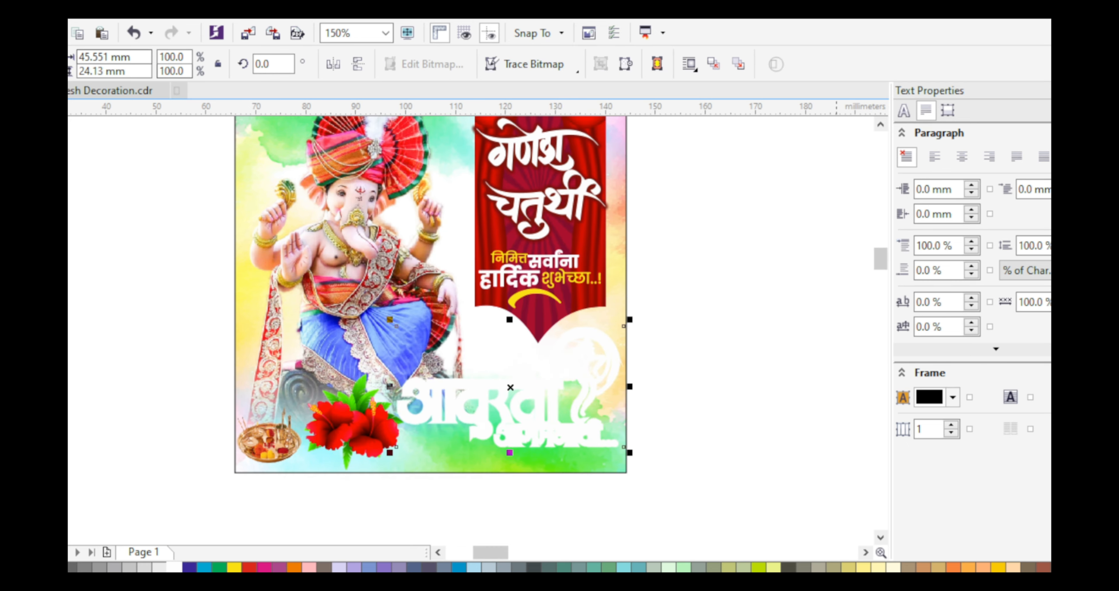
# - Apply a Gaussian Blur to the white bitmap and paste the original coloured आतुरता lettering and emblem over it
pyautogui.click(188, 16)
pyautogui.click(413, 408)
pyautogui.click(587, 354)
pyautogui.hotkey('ctrl', 'v')
pyautogui.click(704, 282)
pyautogui.scroll(-1, 535, 282)
pyautogui.scroll(1, 535, 282)
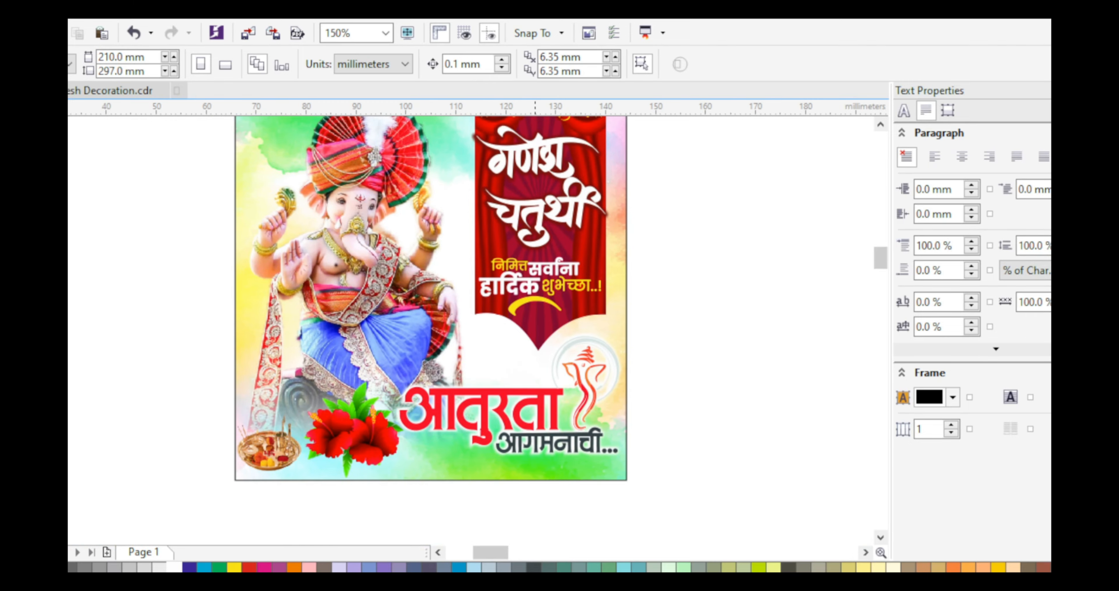
pyautogui.scroll(-1, 660, 325)
pyautogui.scroll(1, 568, 353)
pyautogui.moveTo(466, 412); pyautogui.dragTo(470, 413)
pyautogui.scroll(1, 485, 461)
pyautogui.scroll(-1, 476, 465)
pyautogui.click(388, 495)
pyautogui.scroll(-1, 388, 495)
pyautogui.scroll(1, 571, 352)
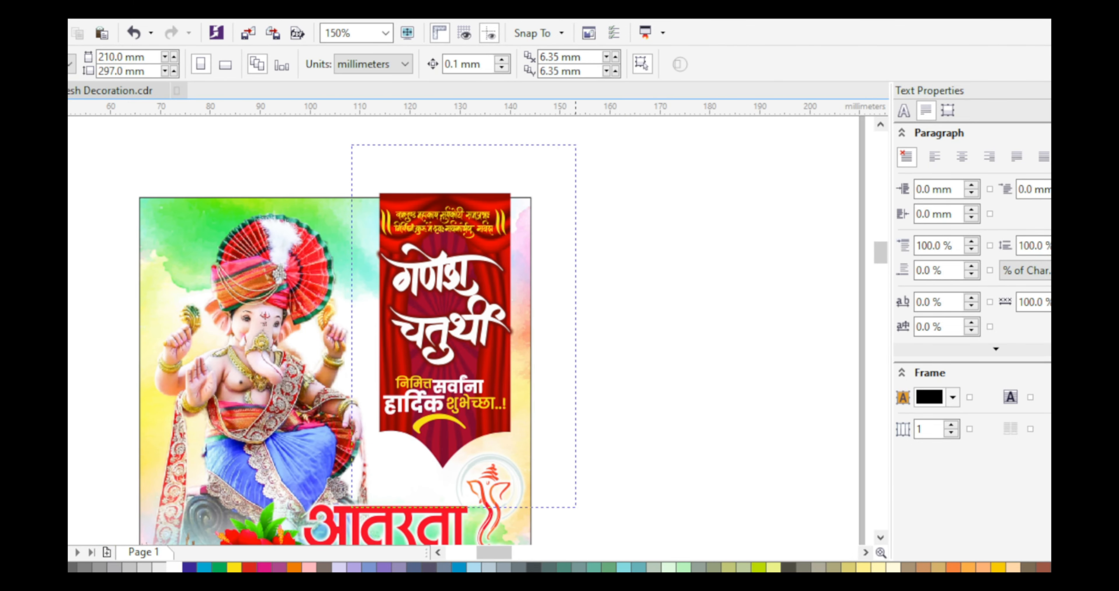
# - Group the curtain banner with its verse and lettering and PowerClip the group inside the poster frame
pyautogui.moveTo(576, 507); pyautogui.dragTo(577, 507)
pyautogui.hotkey('ctrl', 'g')
pyautogui.rightClick(429, 330)
pyautogui.click(471, 195)
pyautogui.click(521, 269)
pyautogui.click(592, 342)
pyautogui.rightClick(471, 330)
pyautogui.click(512, 195)
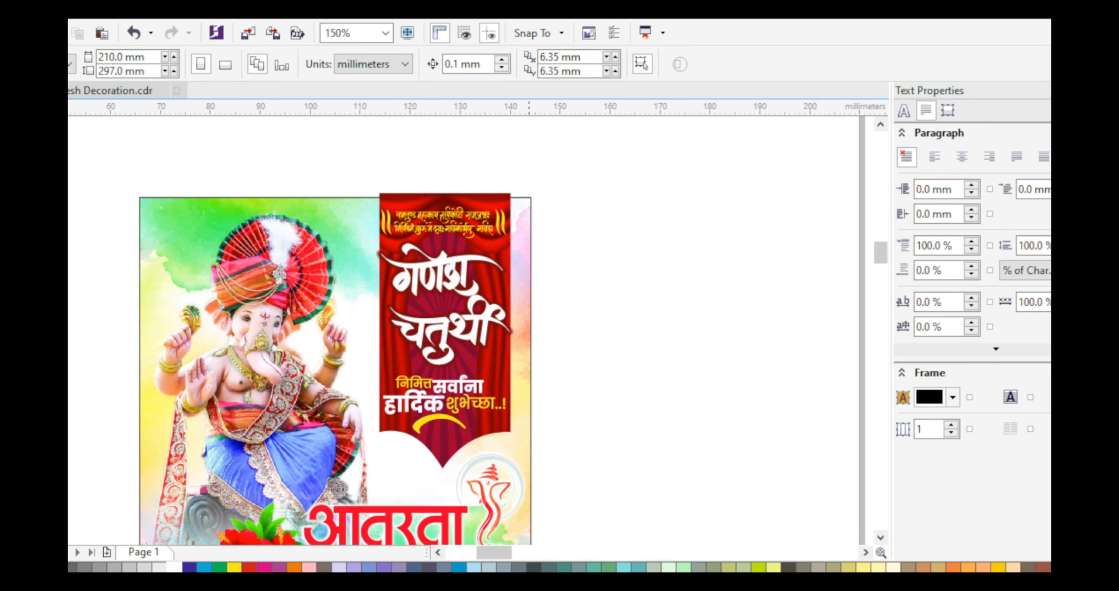
pyautogui.scroll(-1, 563, 348)
pyautogui.scroll(1, 562, 352)
# - Open the poster frame's PowerClip contents, ungroup the banner and change the outline width of its pointed shape
pyautogui.click(471, 329)
pyautogui.keyDown('ctrl'); pyautogui.click(471, 330); pyautogui.keyUp('ctrl')
pyautogui.click(471, 330)
pyautogui.hotkey('ctrl', 'u')
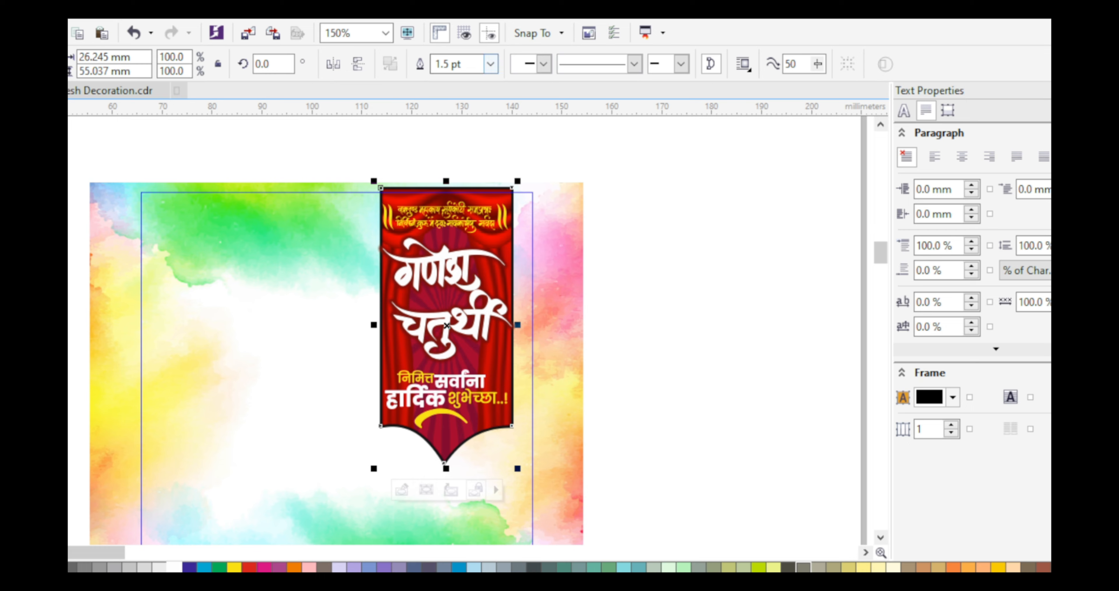
pyautogui.click(491, 64)
pyautogui.click(451, 135)
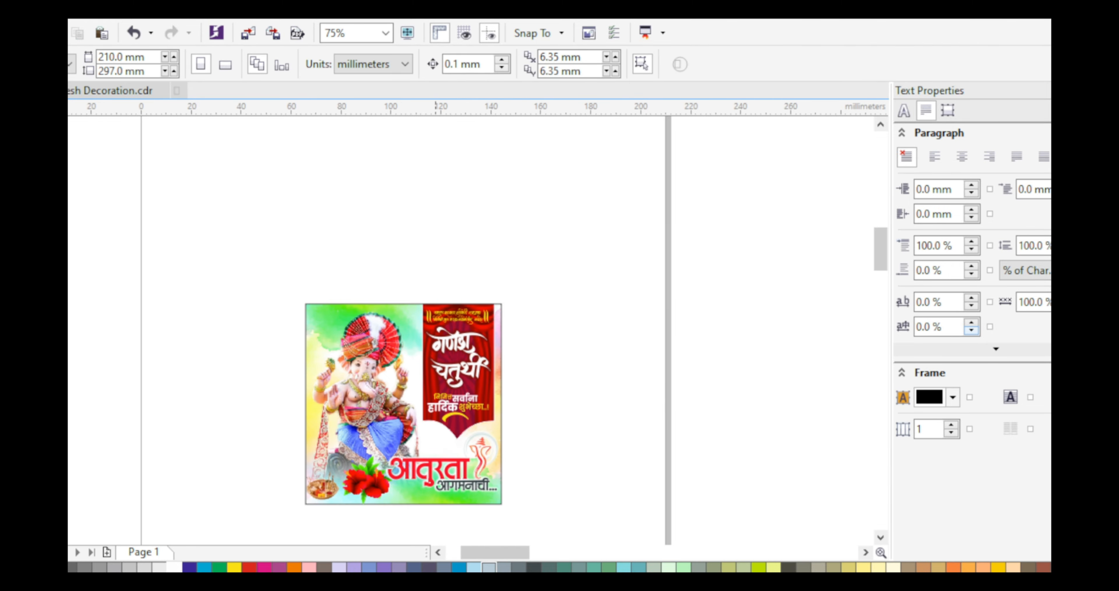
pyautogui.scroll(1, 500, 477)
pyautogui.scroll(-1, 479, 467)
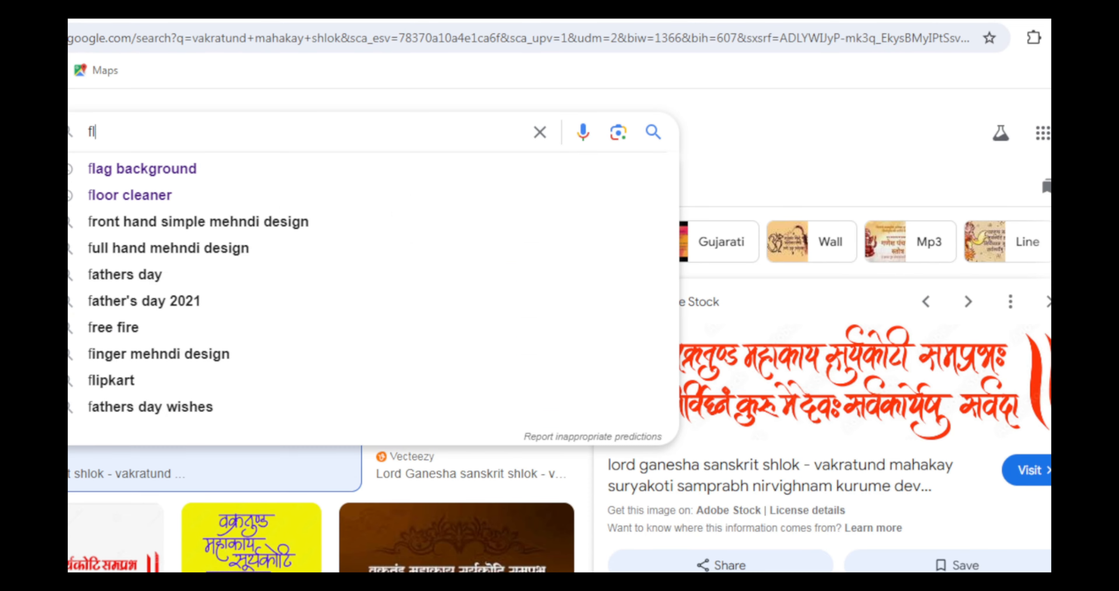
# - Search Google Images for "flower png" and preview the red PNGEgg flower
pyautogui.write('ower png')
pyautogui.press('Return')
pyautogui.click(635, 365)
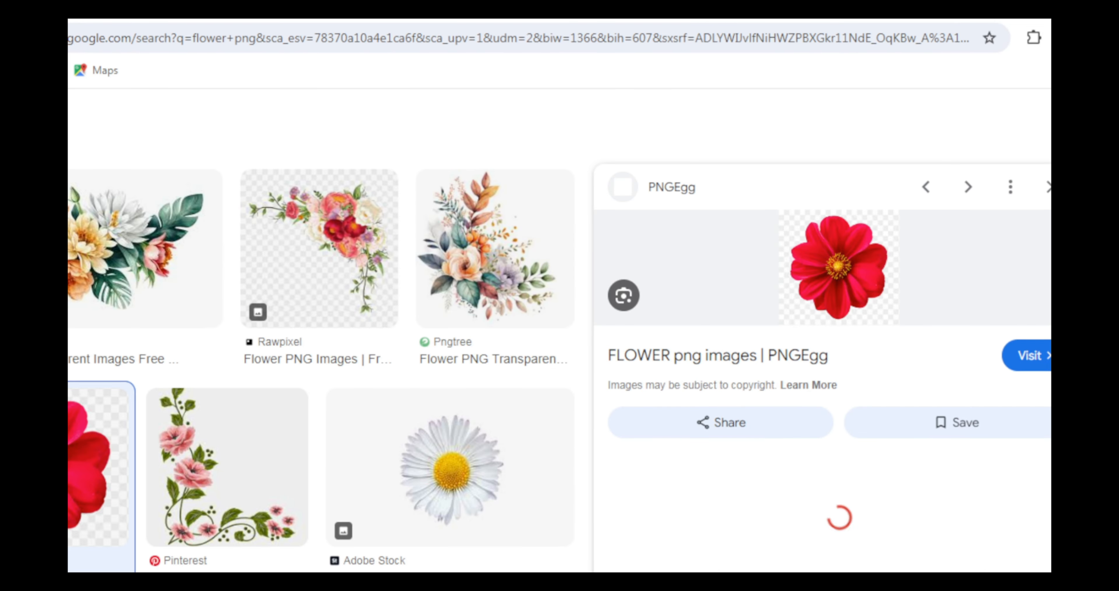
# - View the red dahlia image at full size and save it as png-clipart-flower-dahlia-flower-flower-garden-annual-plant-thumbnail.png
pyautogui.rightClick(860, 300)
pyautogui.click(956, 216)
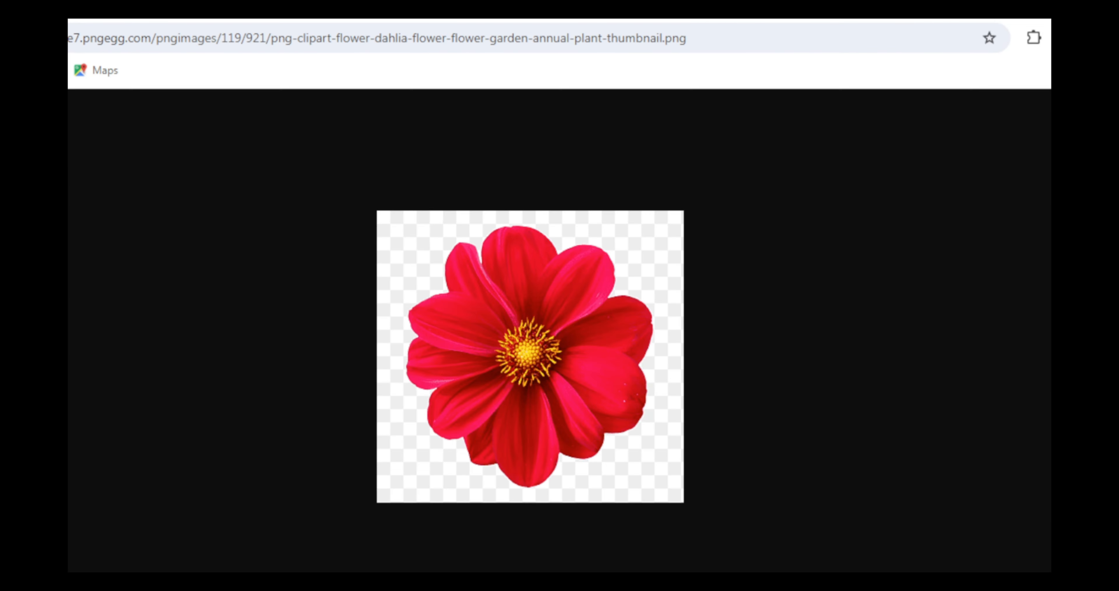
pyautogui.hotkey('ctrl', 'w')
pyautogui.rightClick(818, 304)
pyautogui.click(886, 290)
pyautogui.press('Return')
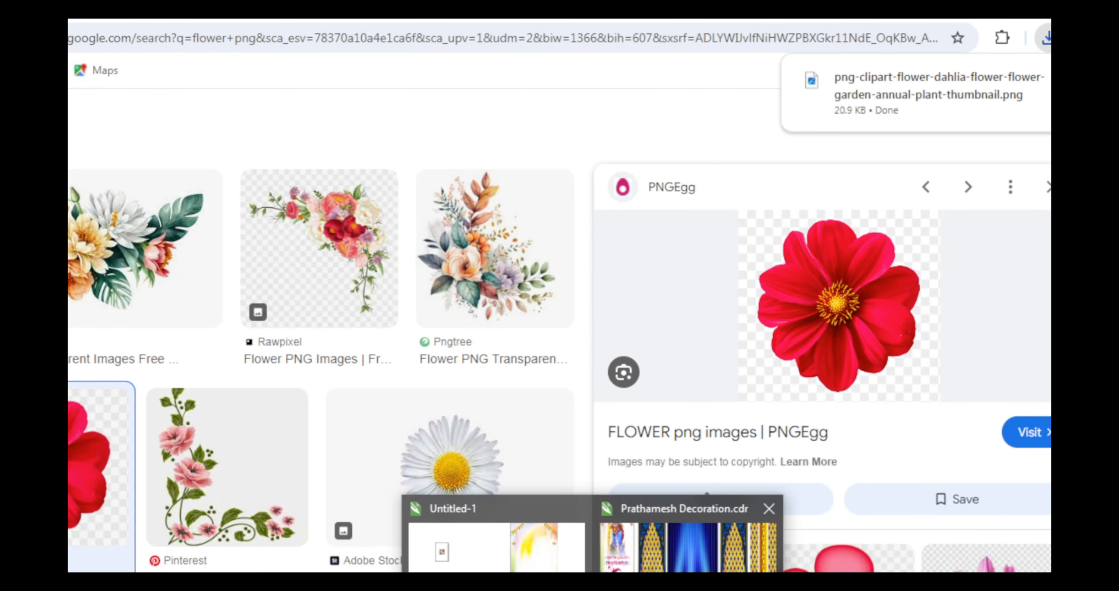
# - Switch to the poster document in CorelDRAW and import the downloaded red dahlia image from the Desktop
pyautogui.click(695, 541)
pyautogui.hotkey('alt', 'f')
pyautogui.click(109, 282)
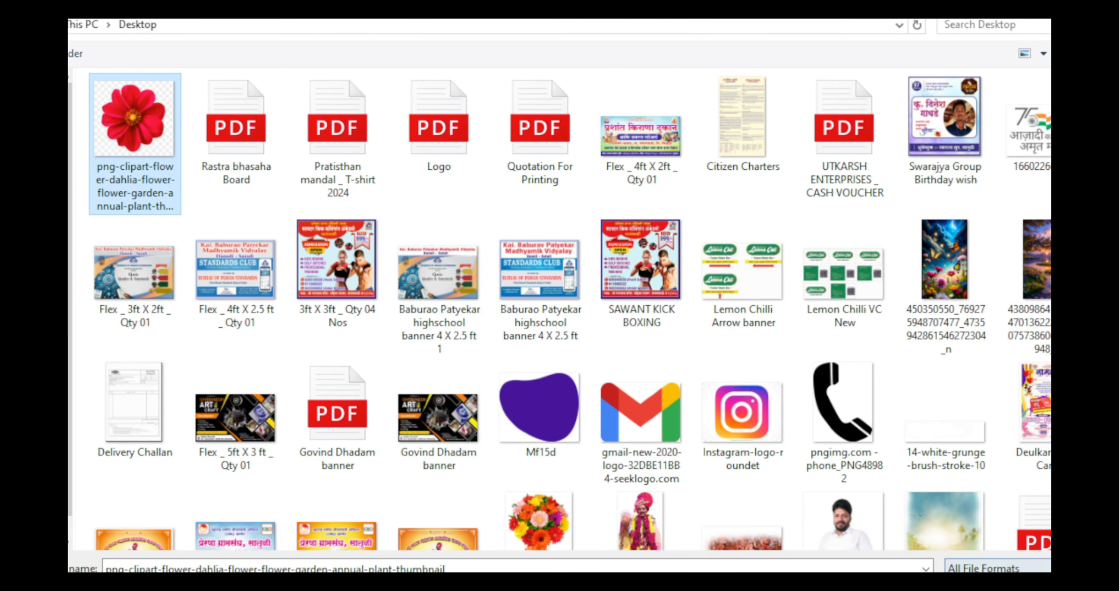
pyautogui.press('Return')
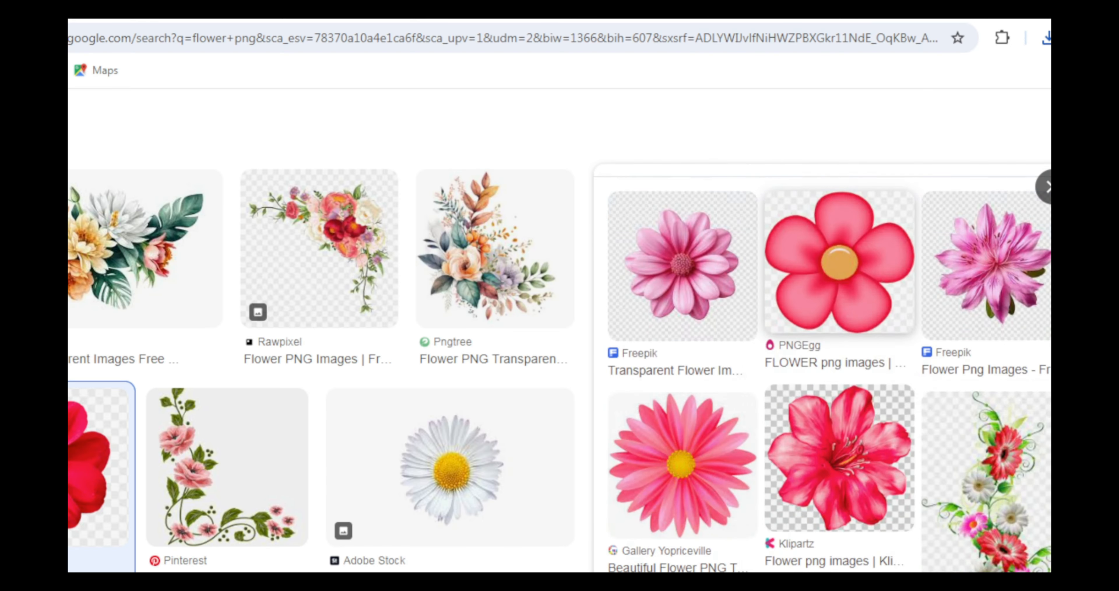
# - Back in the browser's flower results, open the Pinterest "Exotic Flowers PNG Clip Art Image" at full size
pyautogui.scroll(1, 839, 278)
pyautogui.scroll(2, 513, 347)
pyautogui.click(1049, 302)
pyautogui.scroll(-4, 660, 391)
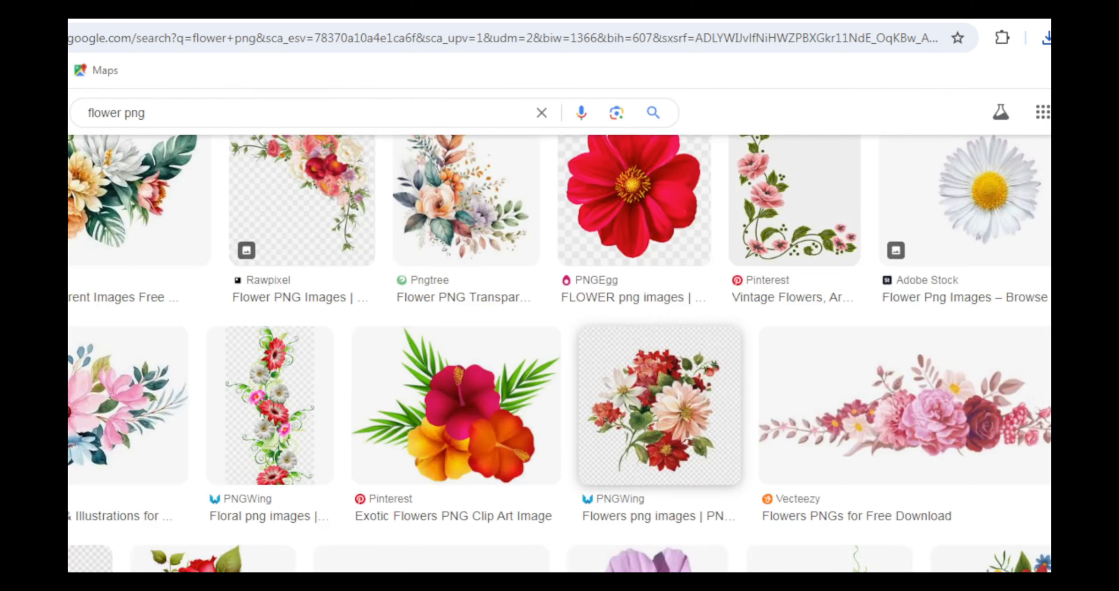
pyautogui.click(460, 235)
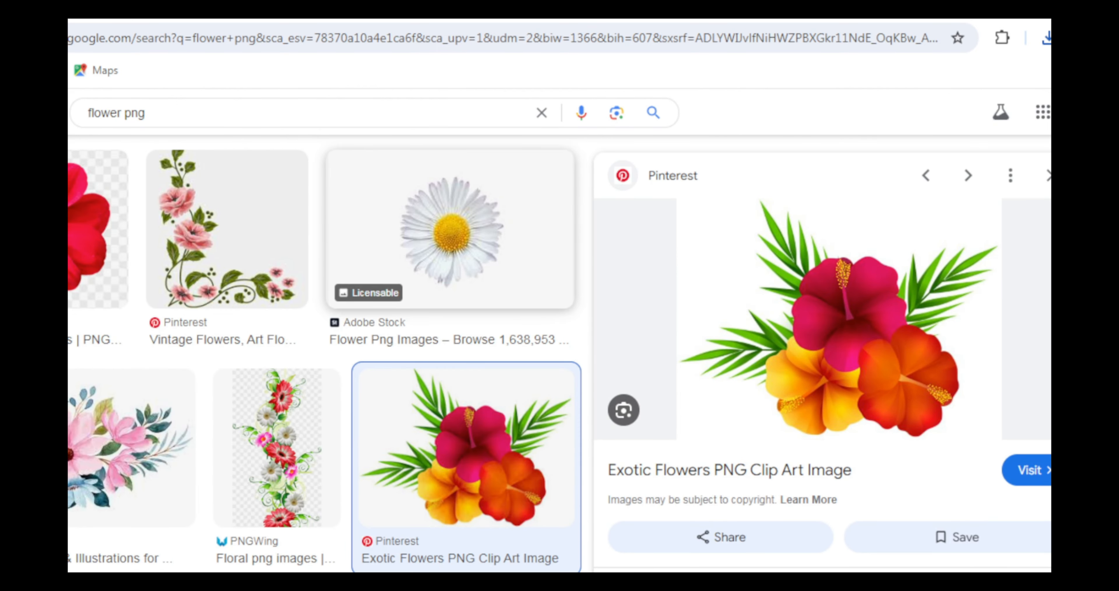
pyautogui.scroll(-2, 840, 317)
pyautogui.scroll(2, 839, 316)
pyautogui.hotkey('ctrl', 'Tab')
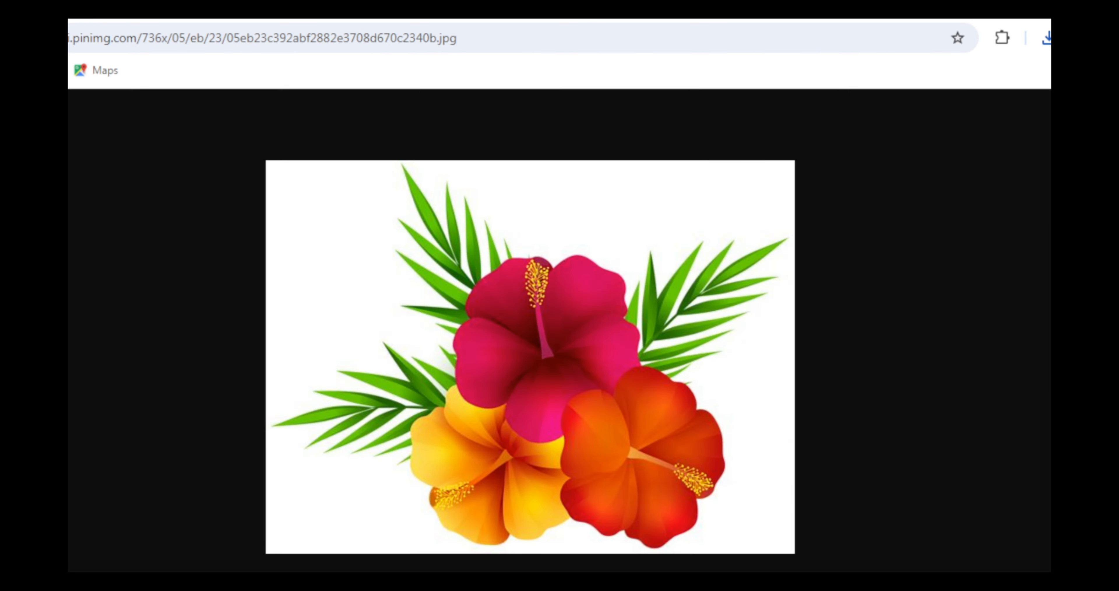
# - Open the remove.bg website in a new browser tab
pyautogui.hotkey('ctrl', 't')
pyautogui.click(500, 369)
pyautogui.write('re')
pyautogui.click(278, 528)
pyautogui.click(304, 285)
# - Copy the exotic hibiscus flower image and paste it into remove.bg for background removal
pyautogui.hotkey('ctrl', 'shift', 'Tab')
pyautogui.rightClick(625, 247)
pyautogui.click(673, 317)
pyautogui.hotkey('ctrl', 'Tab')
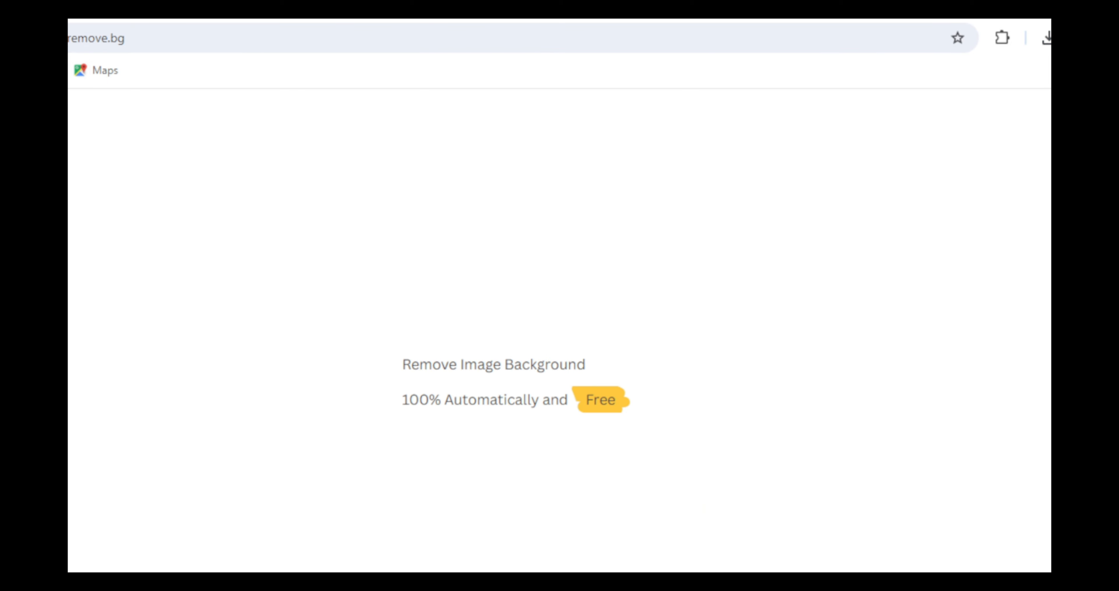
pyautogui.hotkey('ctrl', 'v')
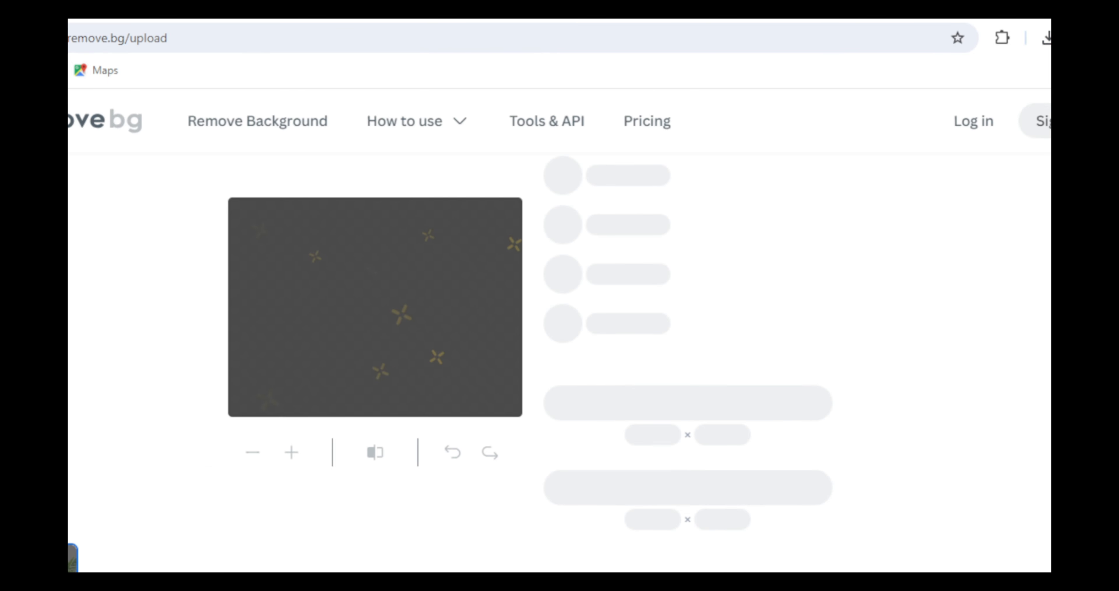
# - Download the background-removed hibiscus image from remove.bg
pyautogui.hotkey('ctrl', 'Tab')
pyautogui.hotkey('ctrl', 'Tab')
pyautogui.hotkey('ctrl', 'Tab')
pyautogui.hotkey('ctrl', 'Tab')
pyautogui.hotkey('ctrl', 'Tab')
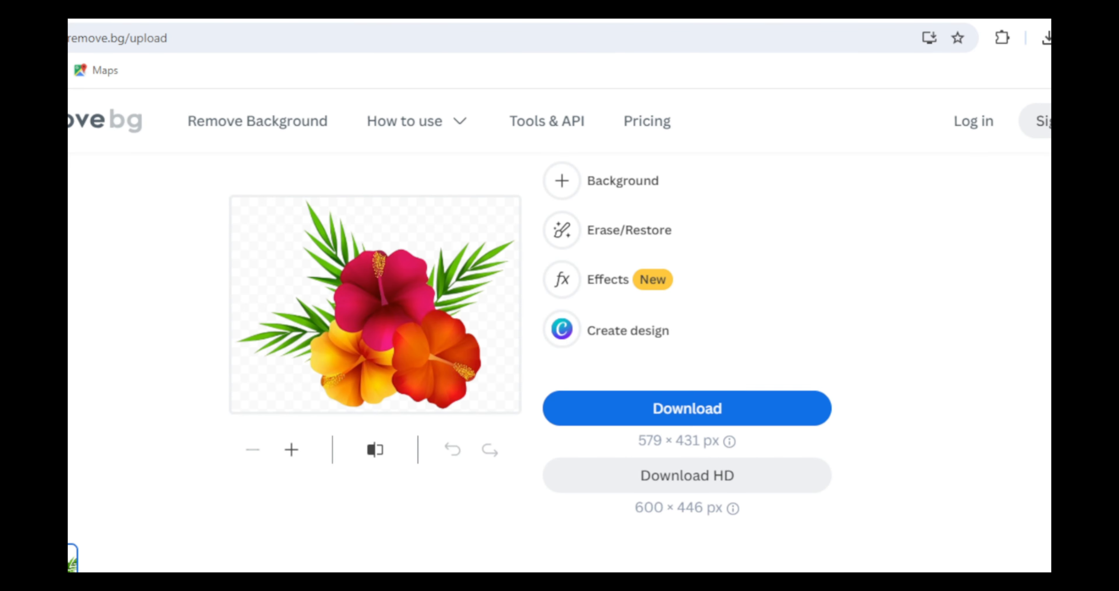
pyautogui.click(687, 408)
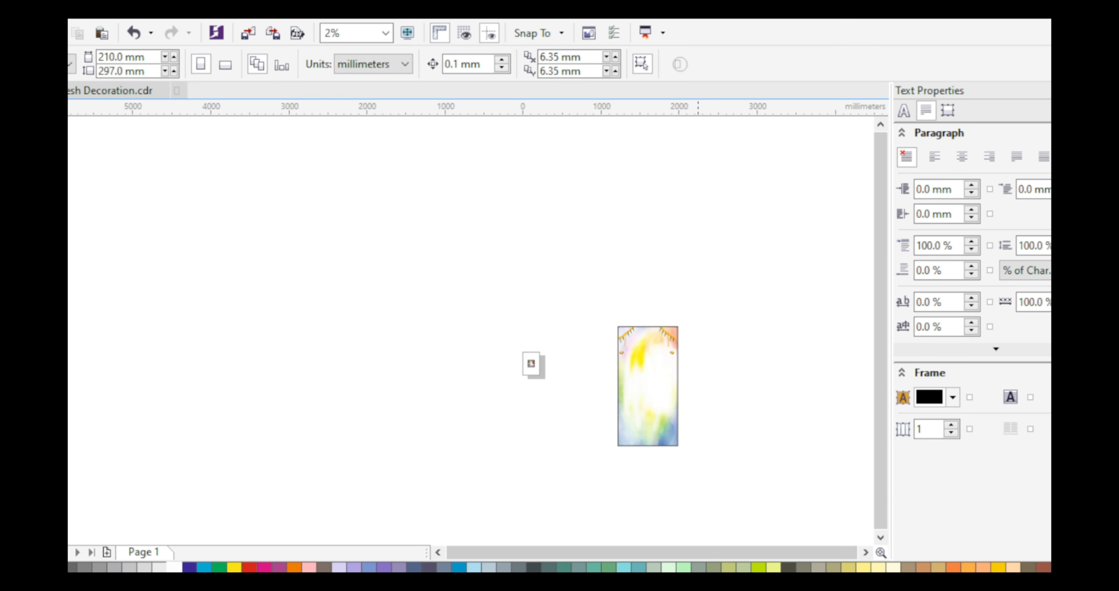
# - Switch to the poster document in CorelDRAW and import the newly downloaded hibiscus image from the Downloads folder
pyautogui.scroll(4, 368, 269)
pyautogui.hotkey('ctrl', 'i')
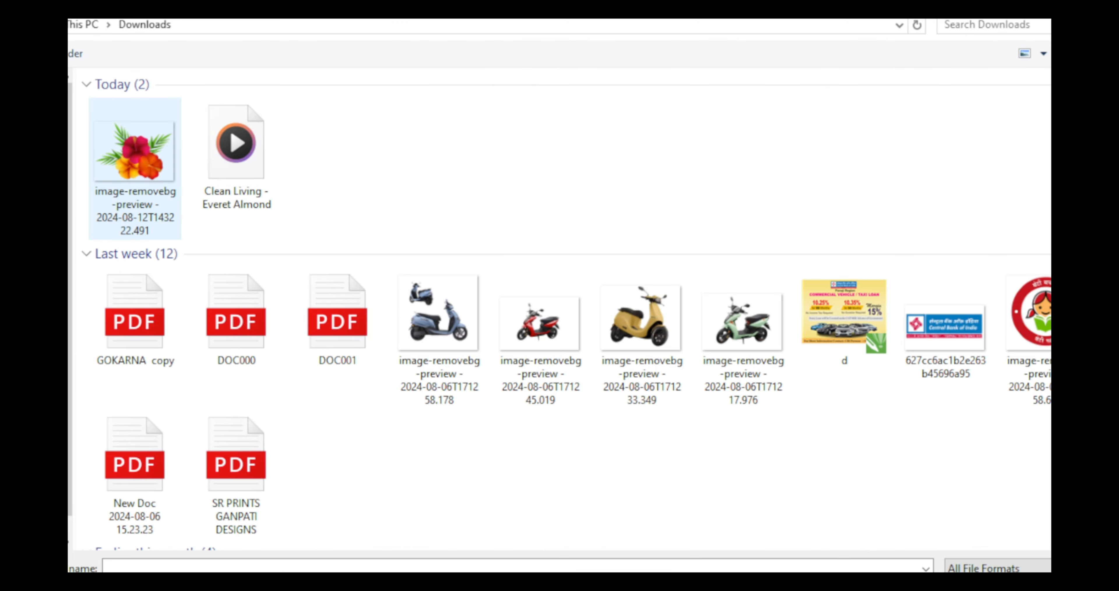
pyautogui.doubleClick(136, 161)
pyautogui.click(477, 195)
# - Scale the hibiscus cluster down and place it over the upper-left corner of the poster's green background
pyautogui.scroll(-1, 477, 194)
pyautogui.moveTo(685, 148); pyautogui.dragTo(572, 233)
pyautogui.moveTo(556, 251); pyautogui.dragTo(294, 154)
pyautogui.scroll(3, 295, 152)
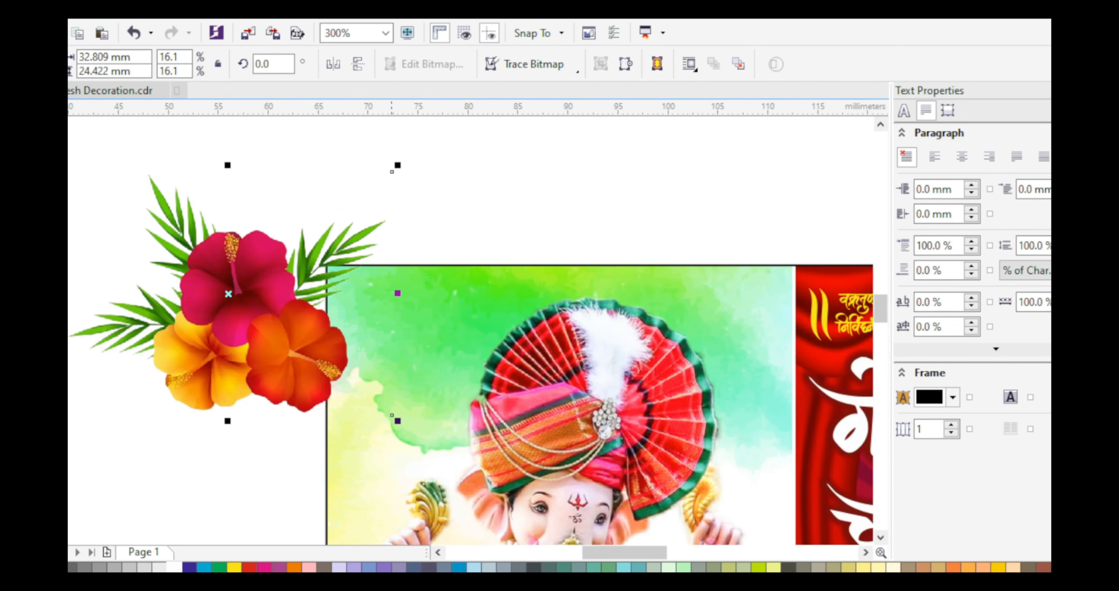
pyautogui.moveTo(397, 168); pyautogui.dragTo(312, 231)
pyautogui.moveTo(267, 330); pyautogui.dragTo(484, 385)
# - Place the Ganesha image and the hibiscus cluster inside the poster's background frame with PowerClip
pyautogui.scroll(1, 480, 391)
pyautogui.rightClick(365, 300)
pyautogui.click(413, 165)
pyautogui.click(461, 217)
pyautogui.click(592, 342)
pyautogui.scroll(-1, 329, 320)
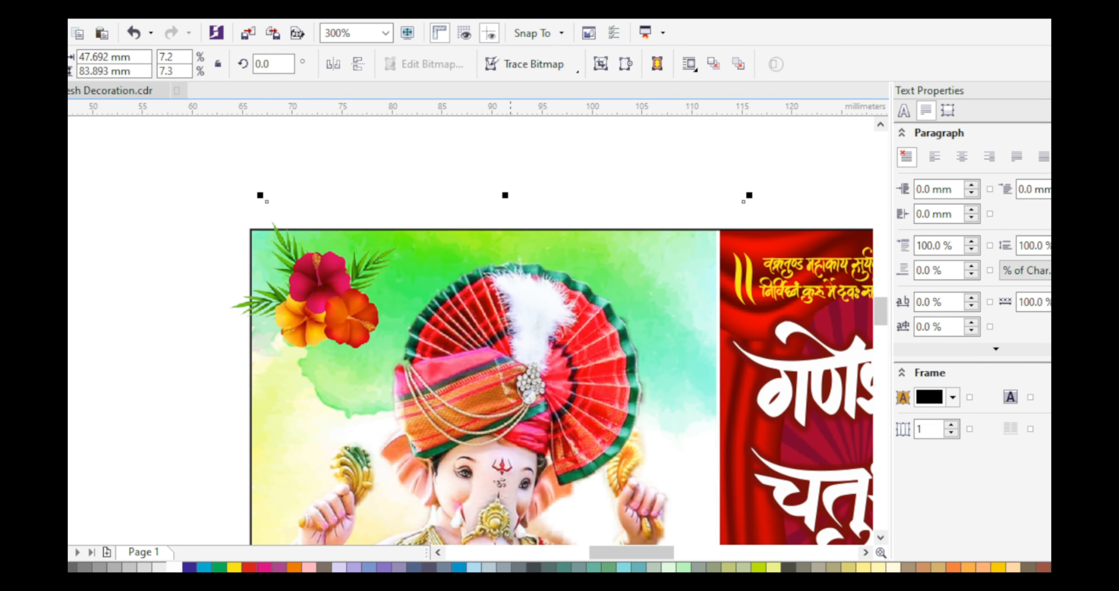
pyautogui.rightClick(504, 369)
pyautogui.click(552, 145)
pyautogui.click(431, 229)
pyautogui.rightClick(321, 300)
pyautogui.click(369, 161)
pyautogui.click(309, 231)
pyautogui.scroll(-1, 309, 252)
pyautogui.scroll(1, 349, 343)
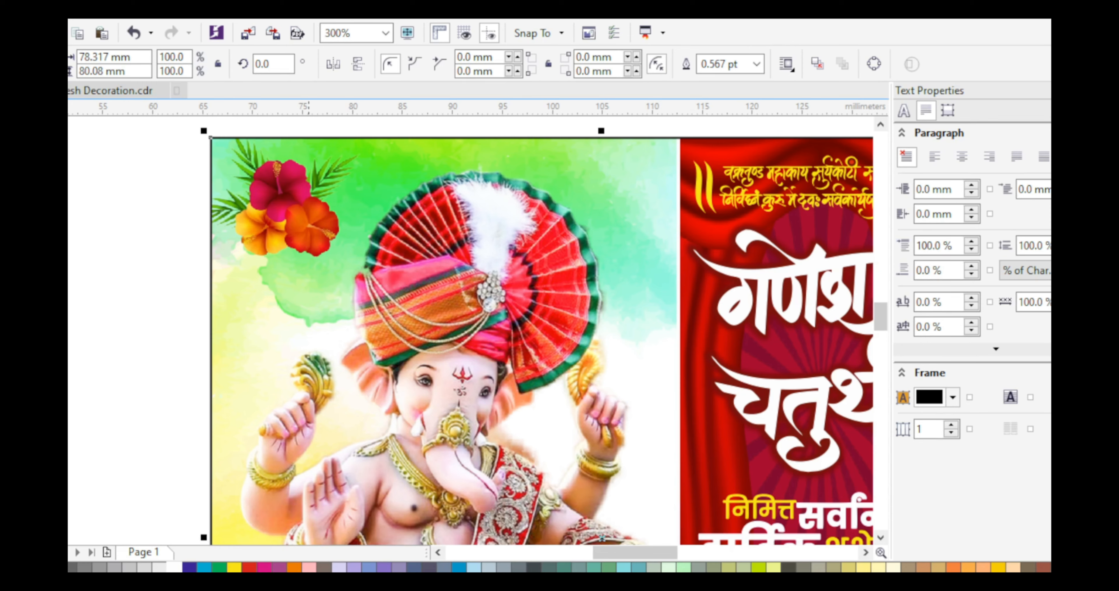
# - Draw a circle about 4.8 mm across at the centre of the hibiscus cluster, with white fill and magenta outline
pyautogui.press('F7')
pyautogui.scroll(1, 311, 184)
pyautogui.scroll(2, 311, 156)
pyautogui.moveTo(143, 235); pyautogui.dragTo(241, 332)
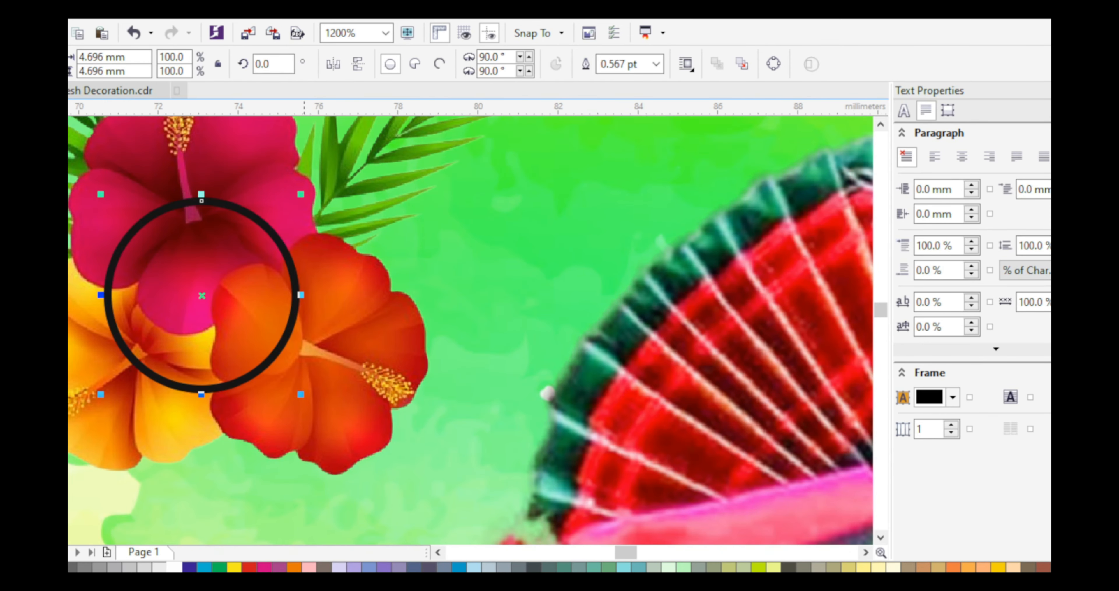
pyautogui.moveTo(300, 394)
pyautogui.mouseDown()
pyautogui.moveTo(317, 410)
pyautogui.moveTo(303, 396)
pyautogui.mouseUp()
pyautogui.click(174, 567)
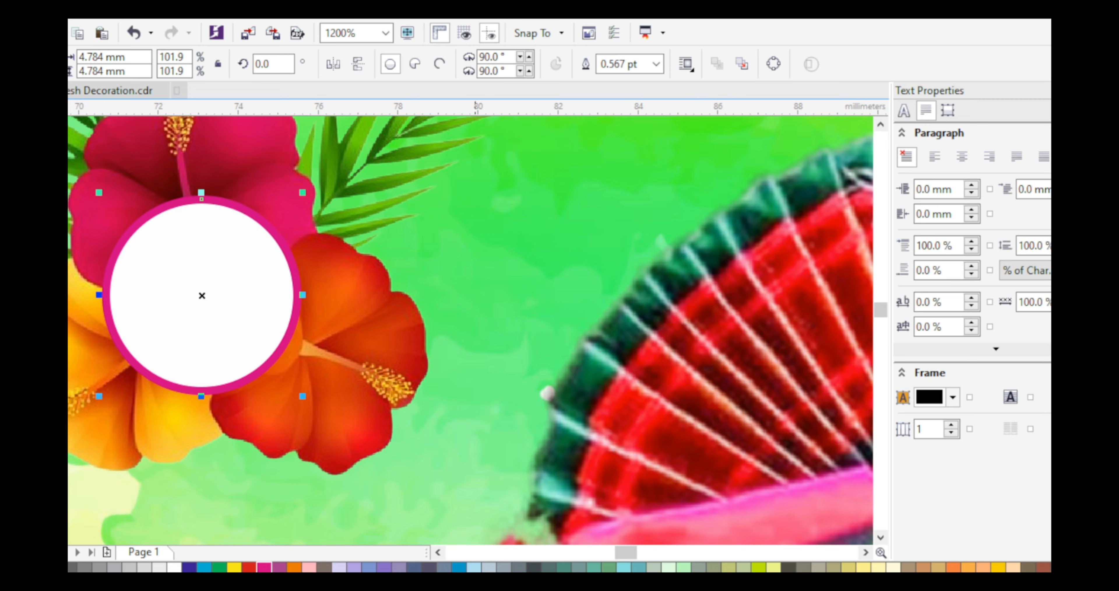
pyautogui.click(475, 304)
# - Add the text 07 over the white circle and set its font to SHREE-DEV7-4626
pyautogui.scroll(-1, 193, 329)
pyautogui.press('F8')
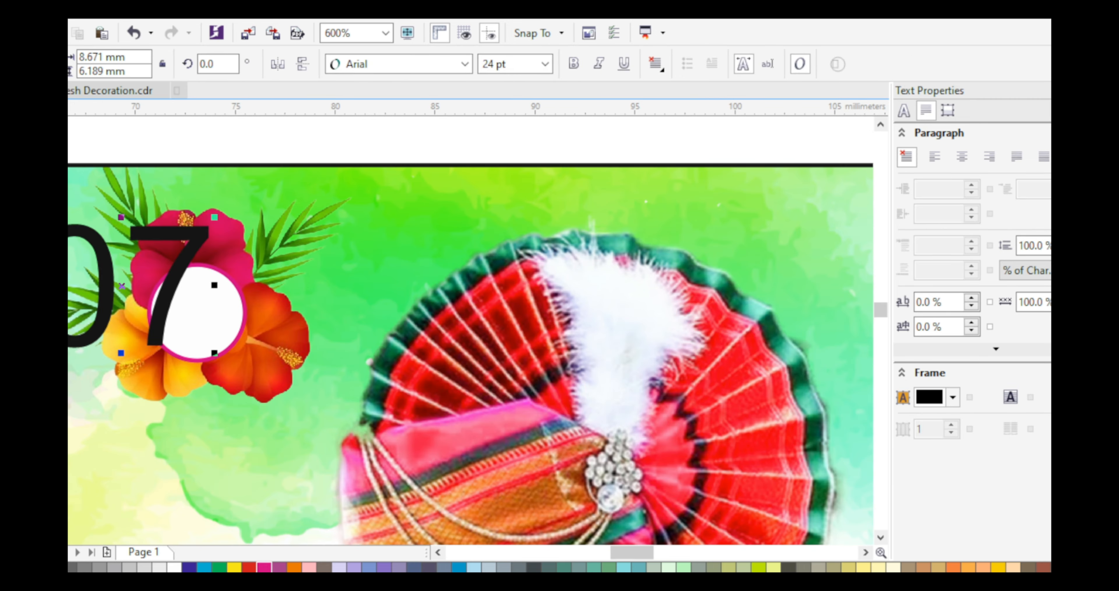
pyautogui.click(465, 64)
pyautogui.click(409, 174)
pyautogui.click(465, 64)
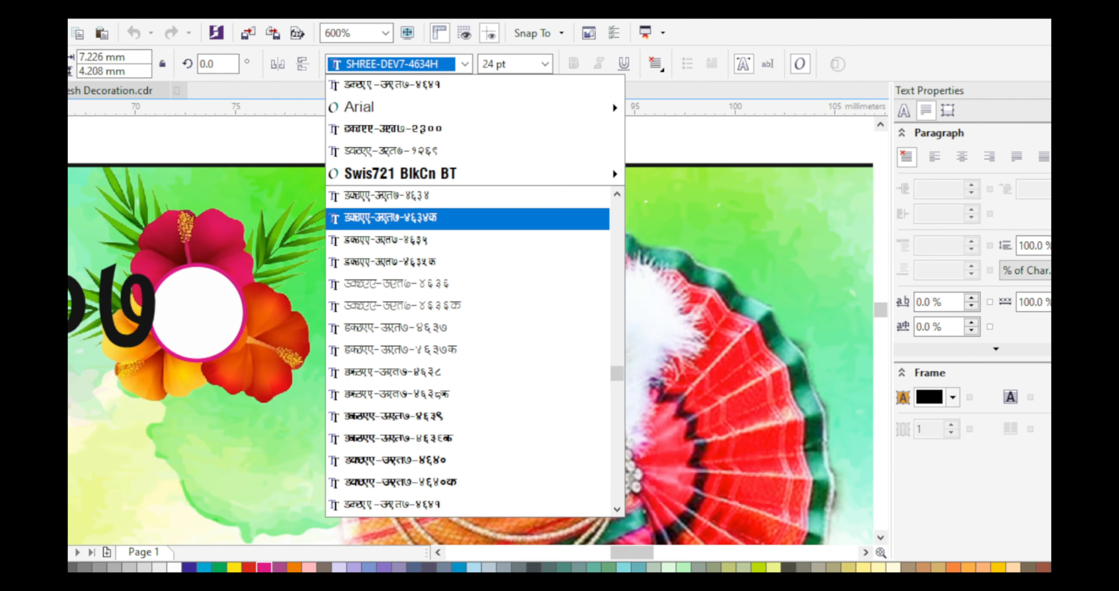
pyautogui.scroll(7, 408, 439)
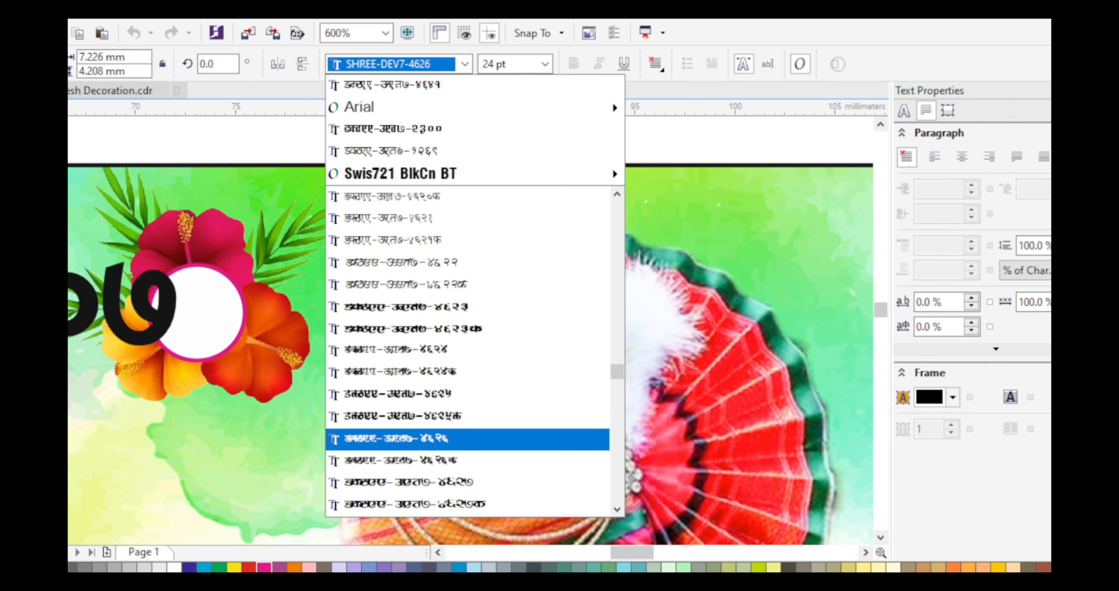
pyautogui.click(408, 439)
# - Shrink the 07 to about 8 pt, centre it horizontally in the circle's upper half and colour it red
pyautogui.moveTo(213, 351); pyautogui.dragTo(296, 323)
pyautogui.scroll(1, 127, 264)
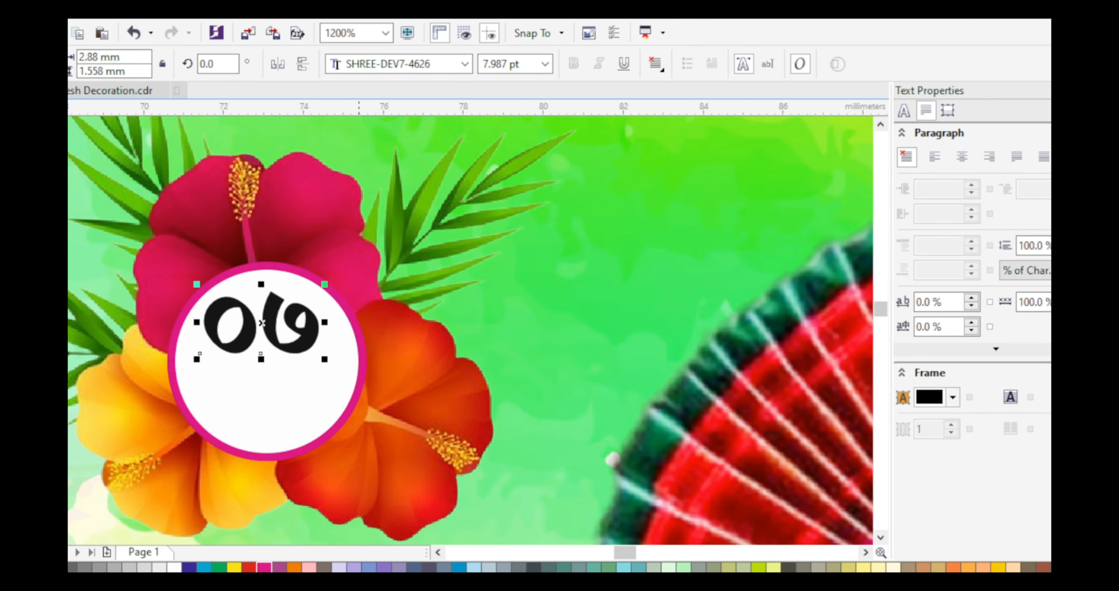
pyautogui.keyDown('shift'); pyautogui.click(342, 374); pyautogui.keyUp('shift')
pyautogui.press('c')
pyautogui.click(522, 321)
# - Duplicate the red 07 directly below itself and replace the copy's text with सप्टेंबर
pyautogui.scroll(1, 282, 342)
pyautogui.moveTo(206, 266); pyautogui.dragTo(206, 400)
pyautogui.rightClick(206, 400)
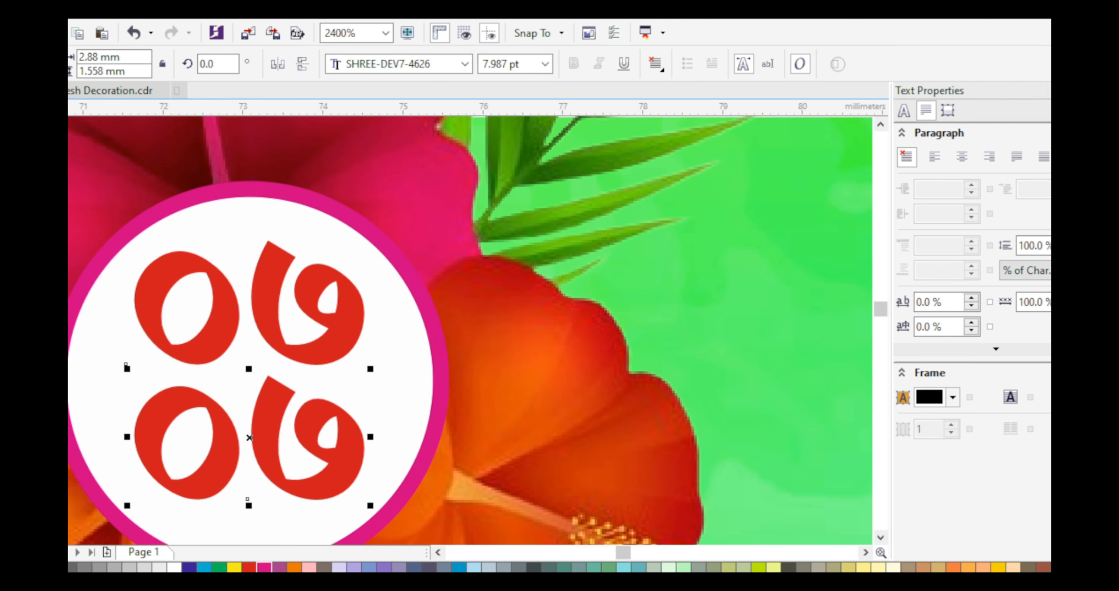
pyautogui.press('F8')
pyautogui.hotkey('ctrl', 'a')
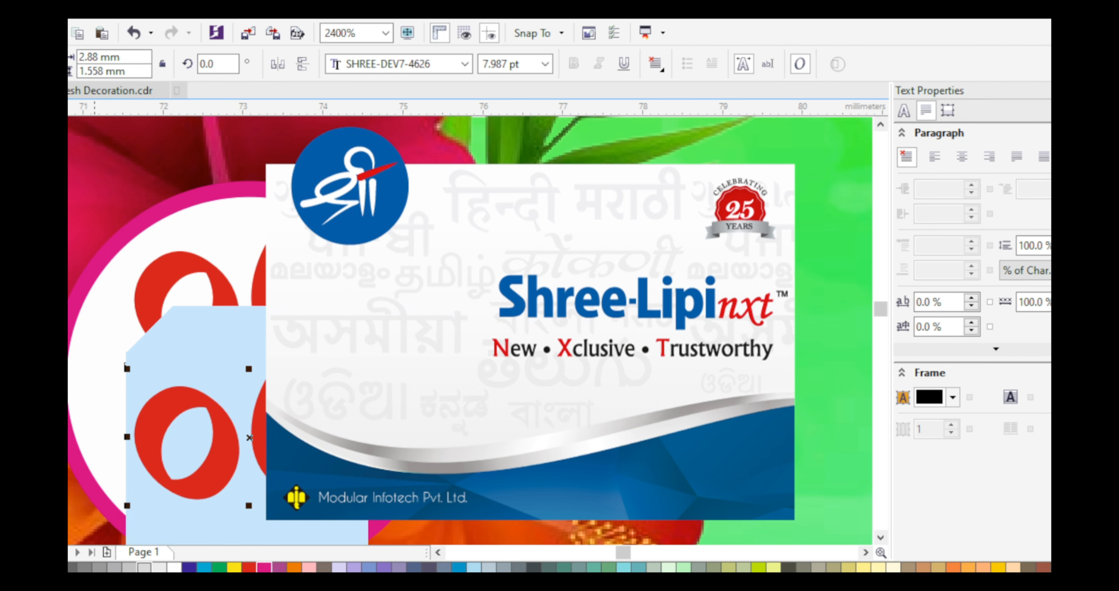
pyautogui.write('स')
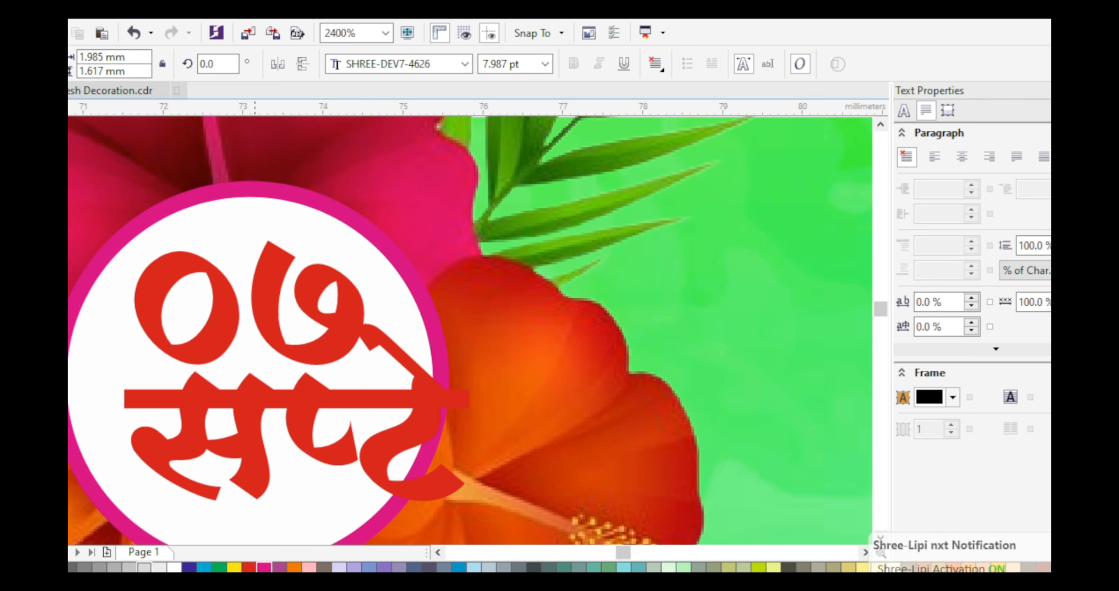
pyautogui.write('प्टेंबर')
pyautogui.hotkey('ctrl', 'a')
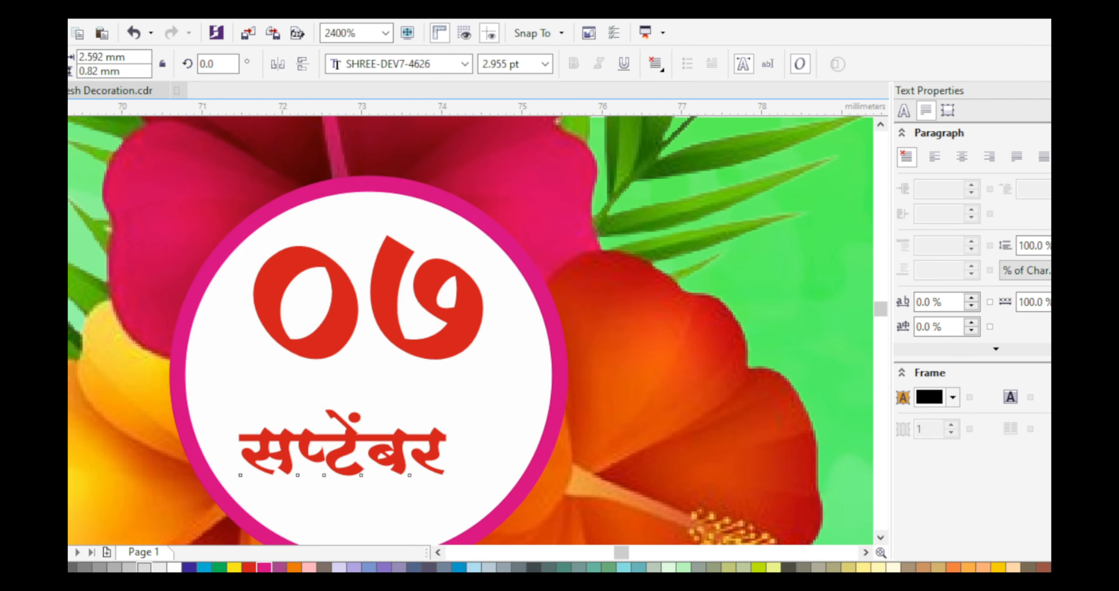
# - Enlarge सप्टेंबर to about 3.9 pt and the 07 to about 8.9 pt, arranging both inside the white circle
pyautogui.moveTo(452, 481); pyautogui.dragTo(485, 491)
pyautogui.moveTo(348, 440); pyautogui.dragTo(366, 446)
pyautogui.click(269, 300)
pyautogui.moveTo(488, 364); pyautogui.dragTo(504, 372)
pyautogui.moveTo(269, 299); pyautogui.dragTo(256, 315)
# - Set the font of सप्टेंबर to SHREE-DEV7-4632 and resize the word to about 4.2 pt
pyautogui.click(363, 440)
pyautogui.scroll(1, 383, 512)
pyautogui.click(465, 64)
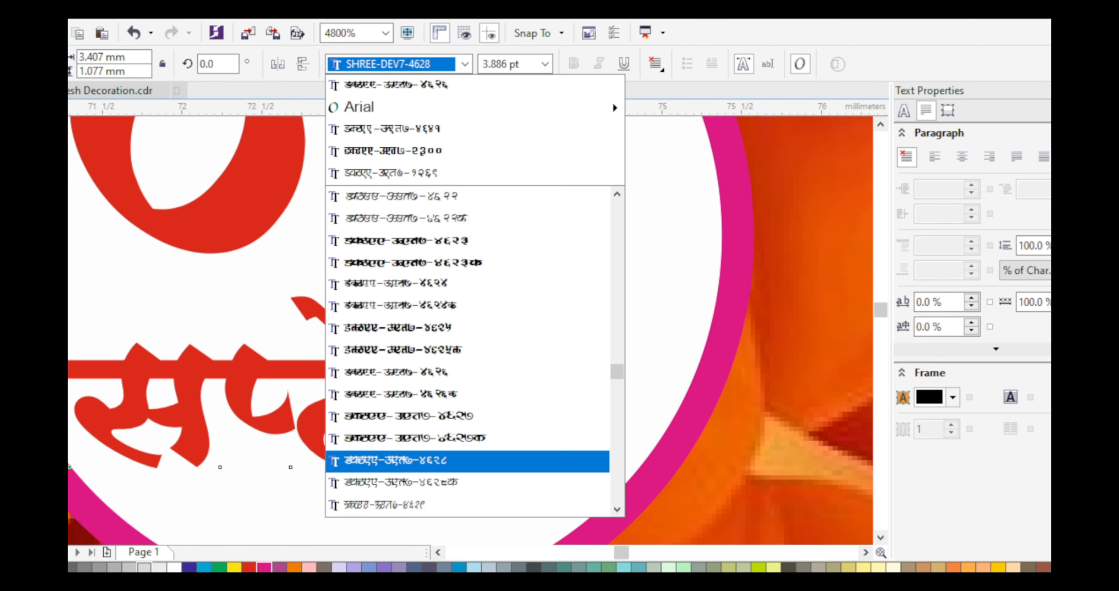
pyautogui.scroll(-2, 435, 461)
pyautogui.click(435, 461)
pyautogui.moveTo(375, 395); pyautogui.dragTo(543, 395)
pyautogui.moveTo(545, 473); pyautogui.dragTo(593, 485)
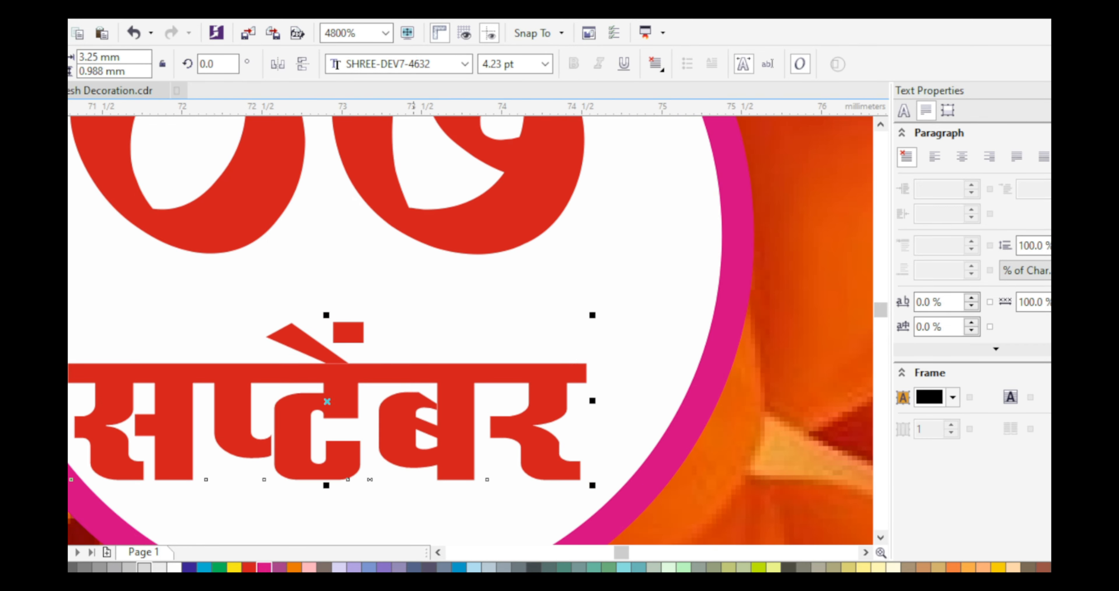
# - Centre सप्टेंबर horizontally on the white circle and colour it dark blue
pyautogui.scroll(-2, 413, 372)
pyautogui.keyDown('shift'); pyautogui.click(405, 418); pyautogui.keyUp('shift')
pyautogui.press('Scroll_Lock')
pyautogui.click(400, 382)
pyautogui.keyDown('shift'); pyautogui.click(404, 417); pyautogui.keyUp('shift')
pyautogui.press('c')
pyautogui.click(400, 384)
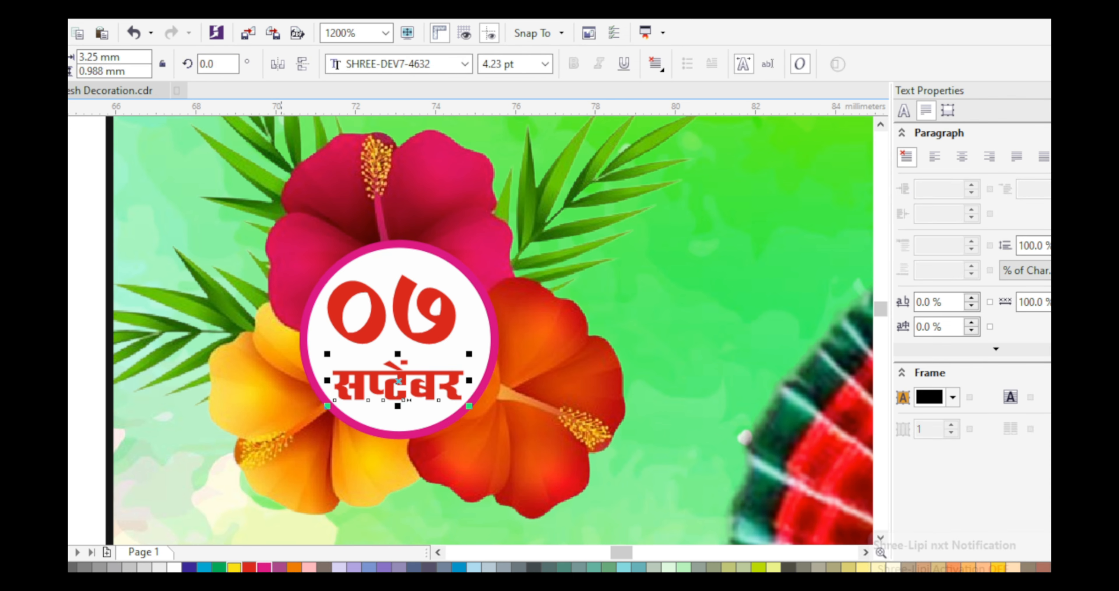
pyautogui.click(189, 567)
pyautogui.scroll(1, 430, 318)
pyautogui.click(430, 318)
pyautogui.hotkey('alt', 'b')
pyautogui.press('b')
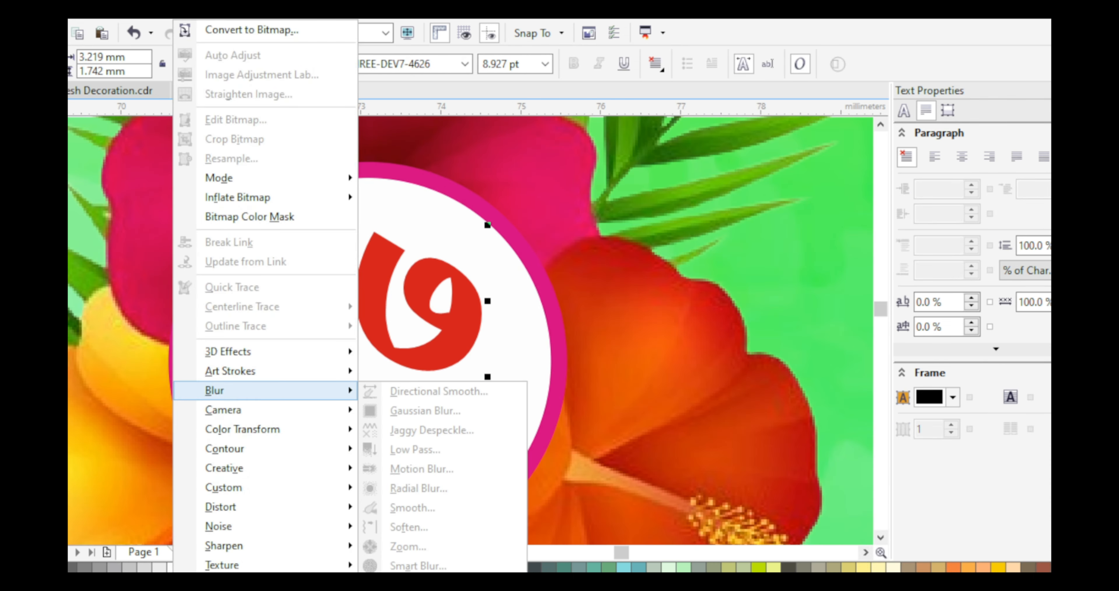
pyautogui.press('p')
pyautogui.press('Return')
pyautogui.hotkey('ctrl', 'z')
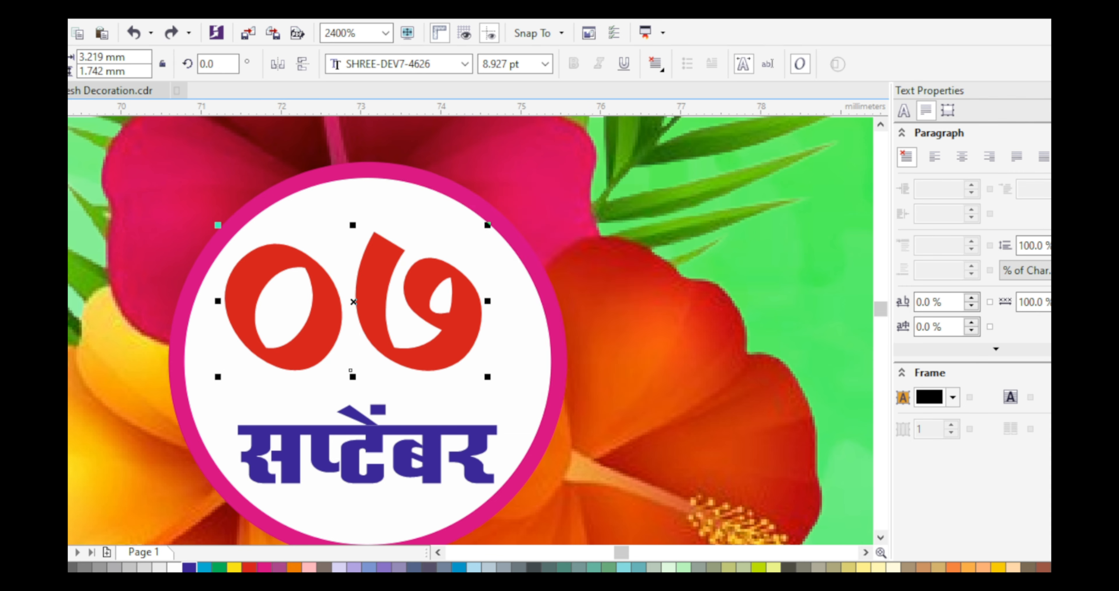
pyautogui.hotkey('alt', 'b')
pyautogui.press('p')
pyautogui.press('Return')
pyautogui.hotkey('ctrl', 'z')
# - Try to convert the 07 to a bitmap at resolution 2000 and apply the Plastic effect
pyautogui.hotkey('alt', 'b')
pyautogui.write('p2000')
pyautogui.press('Return')
pyautogui.hotkey('alt', 'b')
pyautogui.press('t')
pyautogui.press('p')
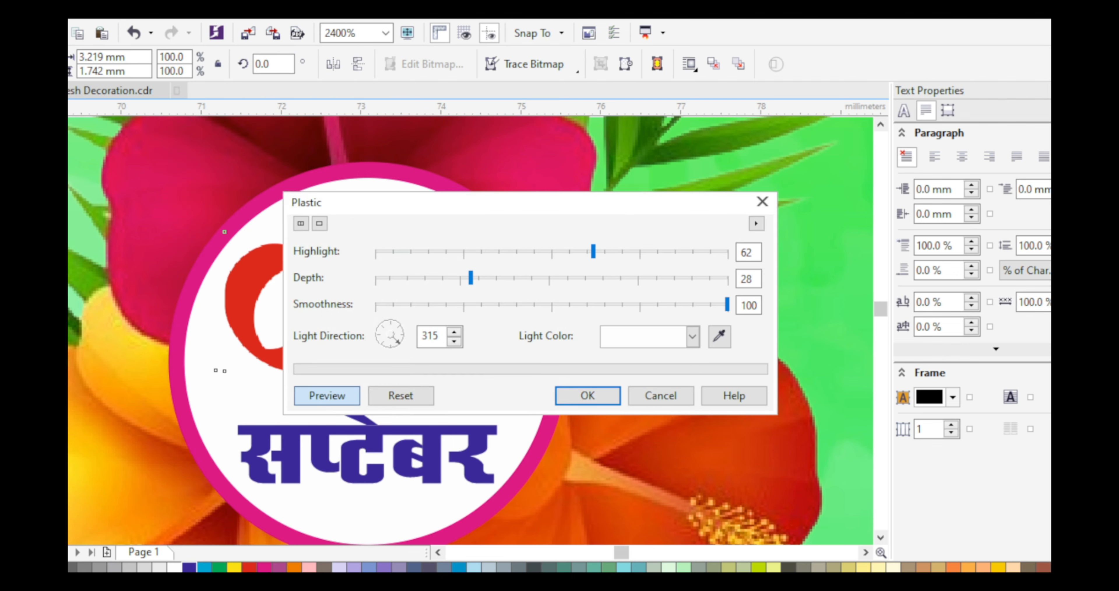
pyautogui.press('Return')
# - Undo the Plastic effect on the 07 and try it again with lower highlight and smoothness
pyautogui.hotkey('ctrl', 'z')
pyautogui.hotkey('alt', 'b')
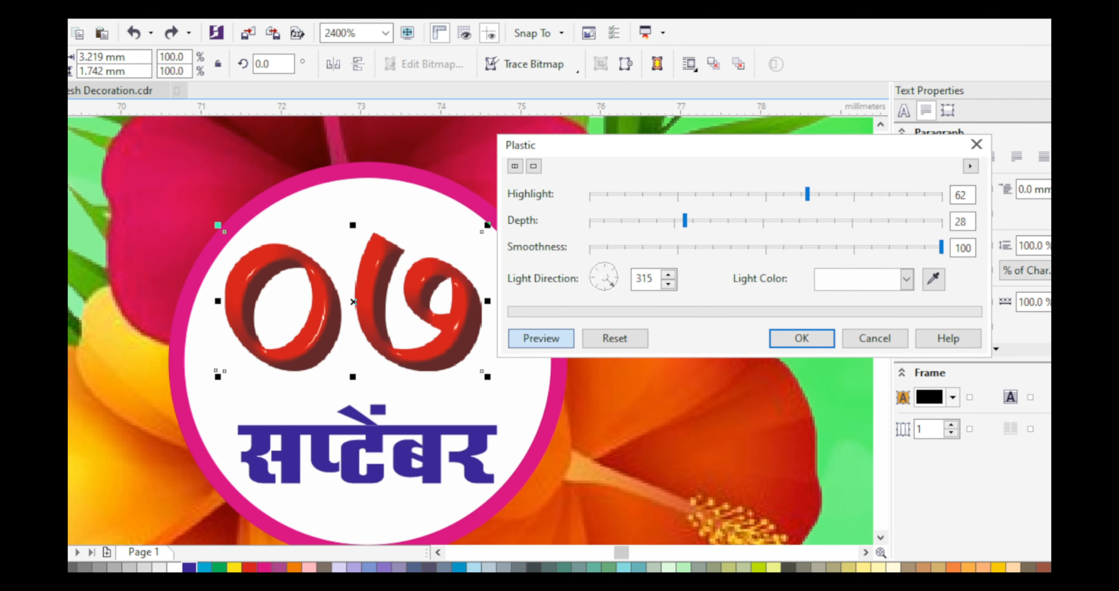
pyautogui.moveTo(808, 194); pyautogui.dragTo(674, 194)
pyautogui.moveTo(941, 247); pyautogui.dragTo(786, 247)
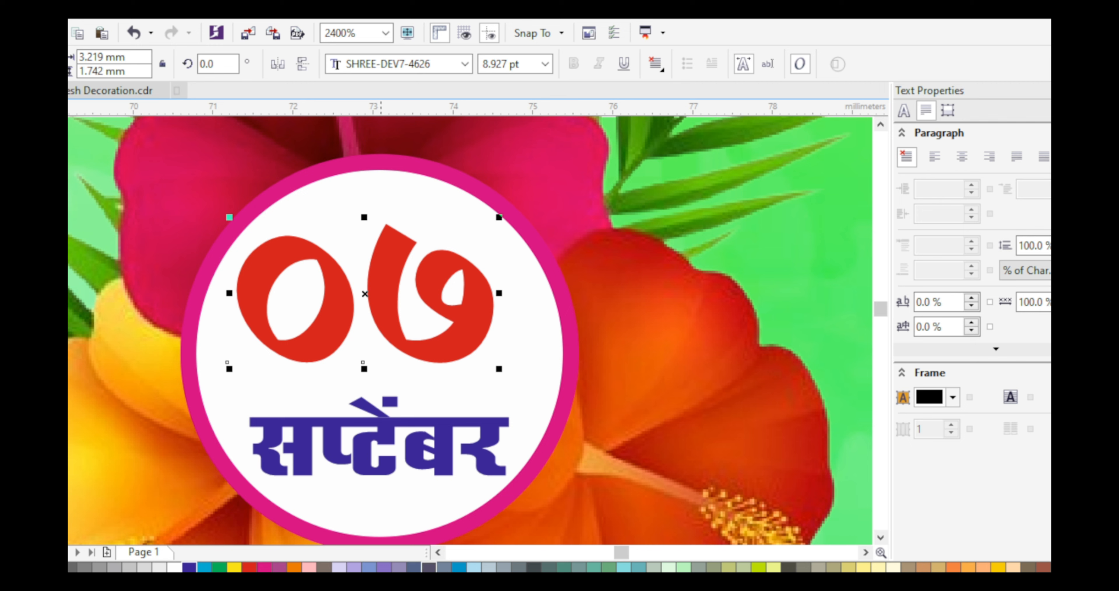
# - Give the 07 a magenta outline 1.0 pt wide
pyautogui.press('F12')
pyautogui.click(417, 196)
pyautogui.click(382, 260)
pyautogui.click(444, 153)
pyautogui.click(463, 213)
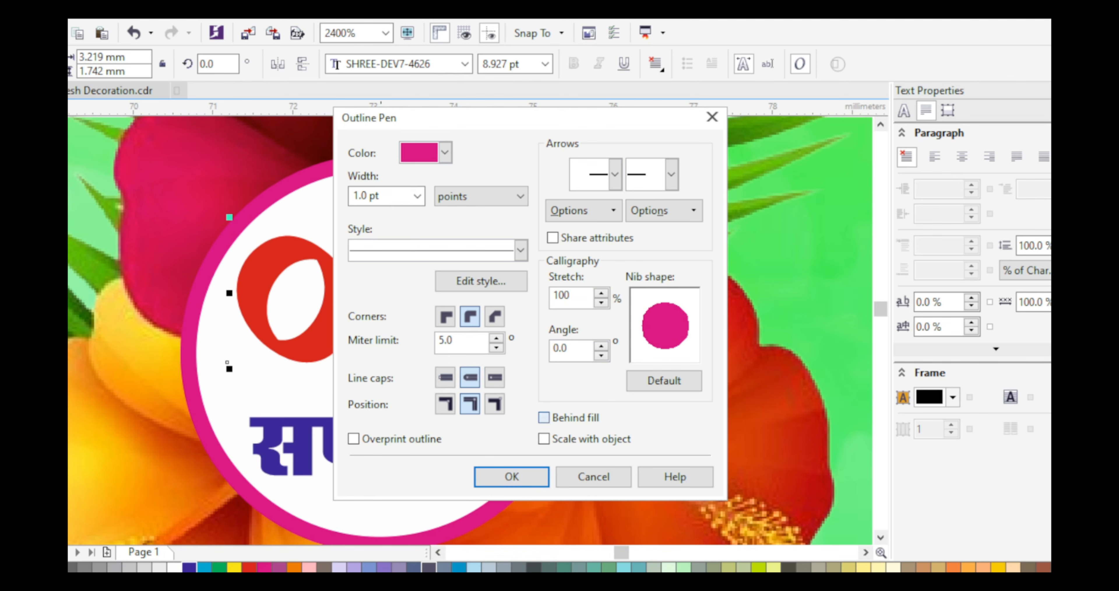
pyautogui.press('Return')
# - Convert the magenta-outlined 07 to a bitmap and soften its edges with a Gaussian Blur
pyautogui.hotkey('alt', 'b')
pyautogui.click(252, 30)
pyautogui.press('Return')
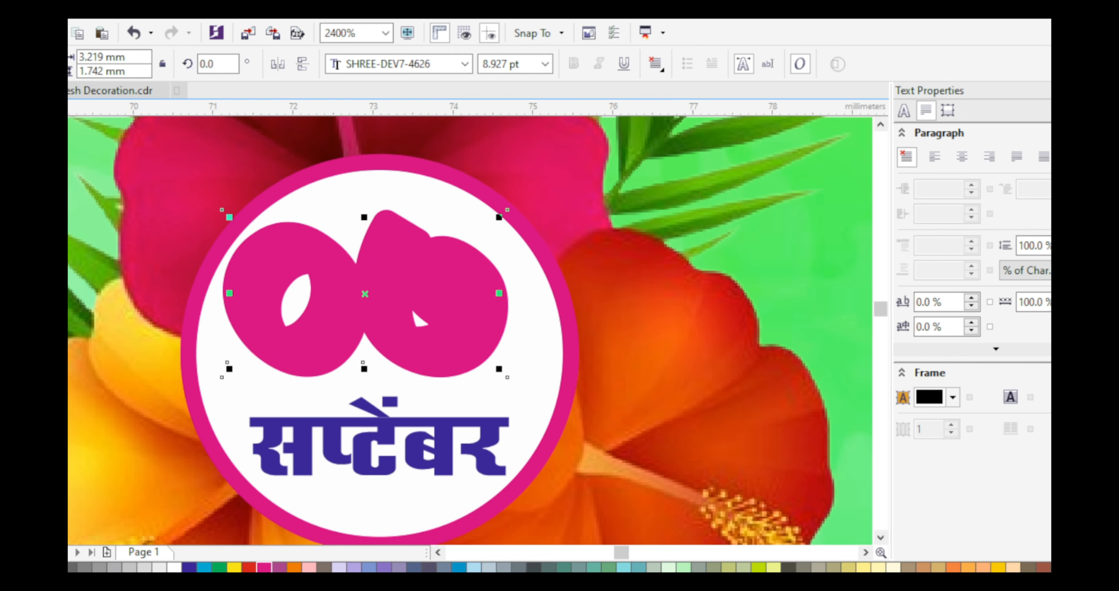
pyautogui.hotkey('alt', 'b')
pyautogui.press('g')
pyautogui.press('Return')
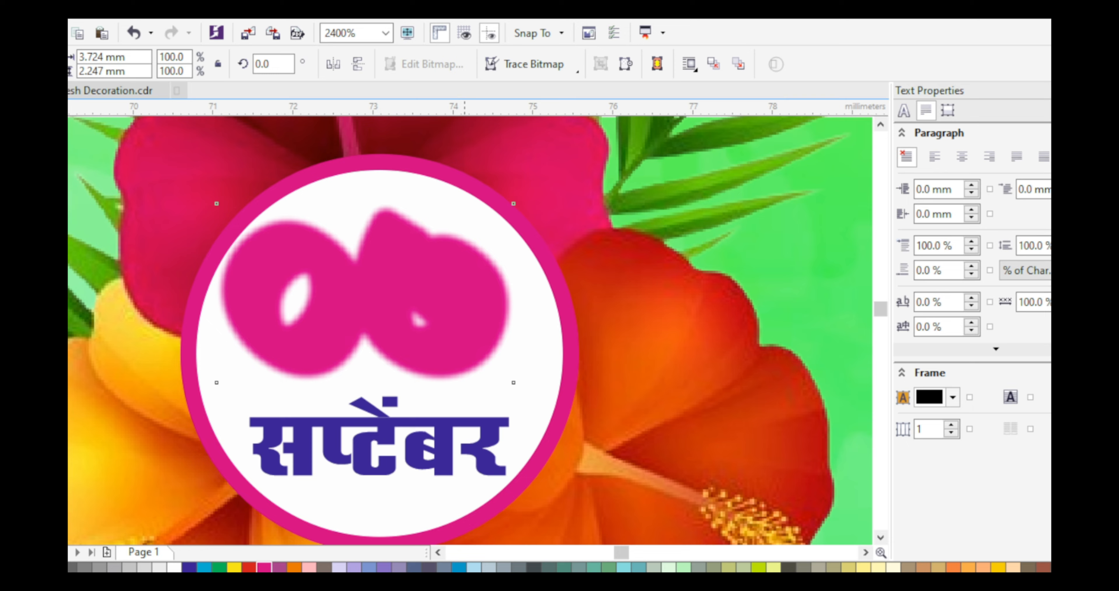
# - Paste a sharp copy of the 07 over the blurred magenta one and fill it yellow
pyautogui.hotkey('ctrl', 'v')
pyautogui.scroll(-1, 423, 330)
pyautogui.press('Escape')
pyautogui.click(201, 347)
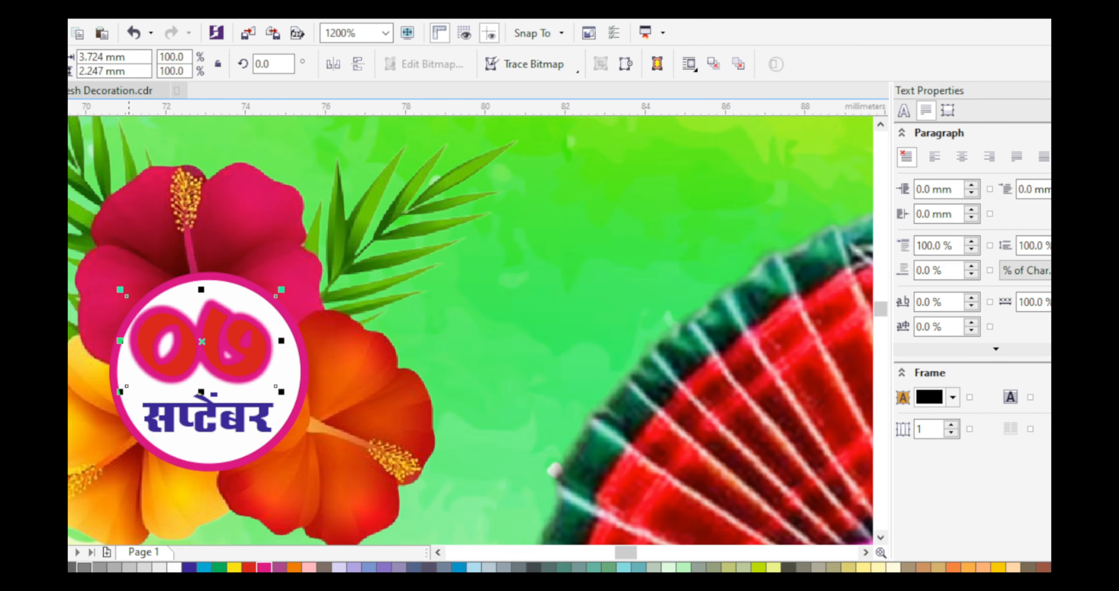
pyautogui.click(474, 304)
pyautogui.click(213, 339)
pyautogui.click(234, 568)
pyautogui.scroll(-1, 474, 330)
pyautogui.press('Escape')
pyautogui.scroll(2, 398, 344)
pyautogui.scroll(-2, 307, 357)
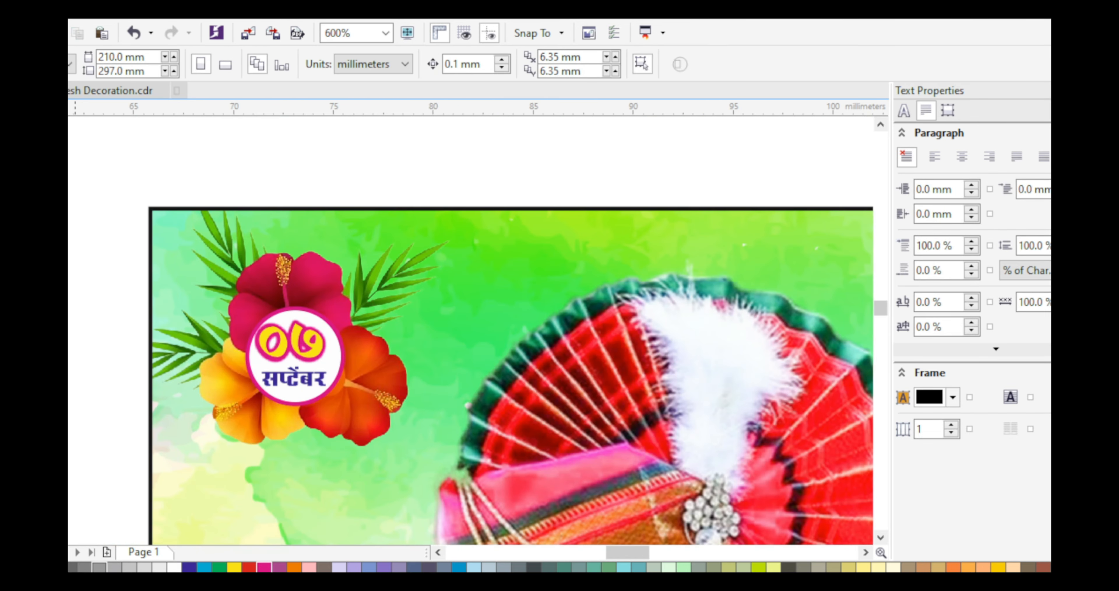
# - Group the circle, the 07 and सप्टेंबर into one date badge and preview the poster full screen
pyautogui.moveTo(78, 265); pyautogui.dragTo(340, 374)
pyautogui.scroll(2, 352, 363)
pyautogui.hotkey('ctrl', 'g')
pyautogui.moveTo(279, 330); pyautogui.dragTo(450, 441)
pyautogui.scroll(-5, 269, 339)
pyautogui.press('Escape')
pyautogui.press('z')
pyautogui.press('F9')
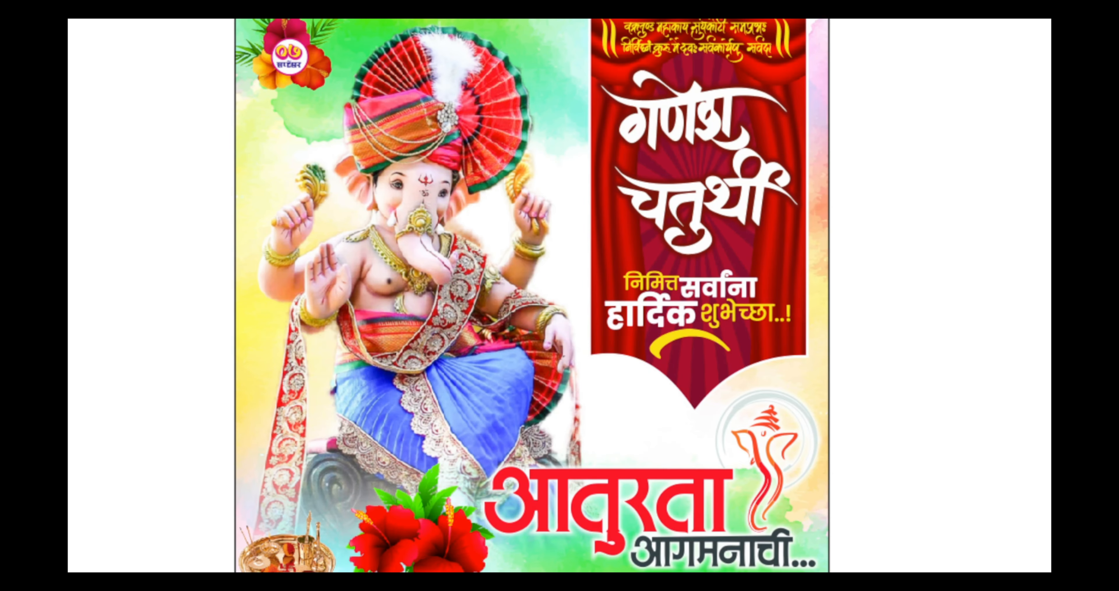